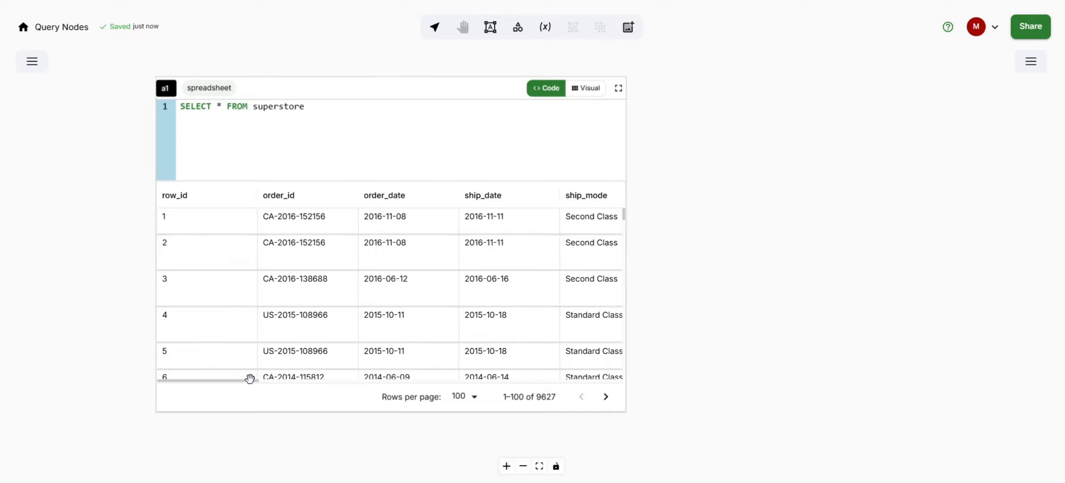
Step: Page through the superstore query results and return to the first page
left_click_drag(250, 379, 220, 393)
left_click(606, 401)
left_click(606, 401)
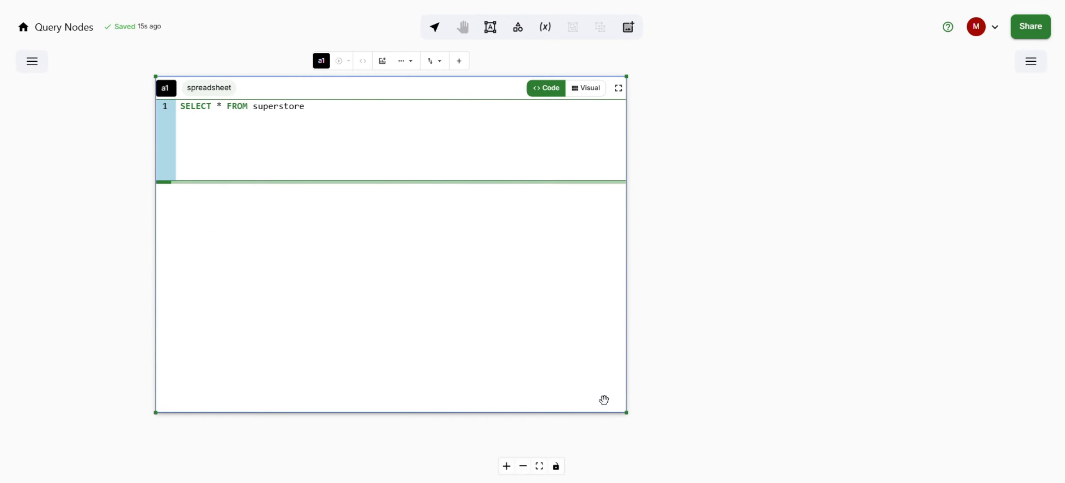
left_click(584, 399)
left_click(583, 398)
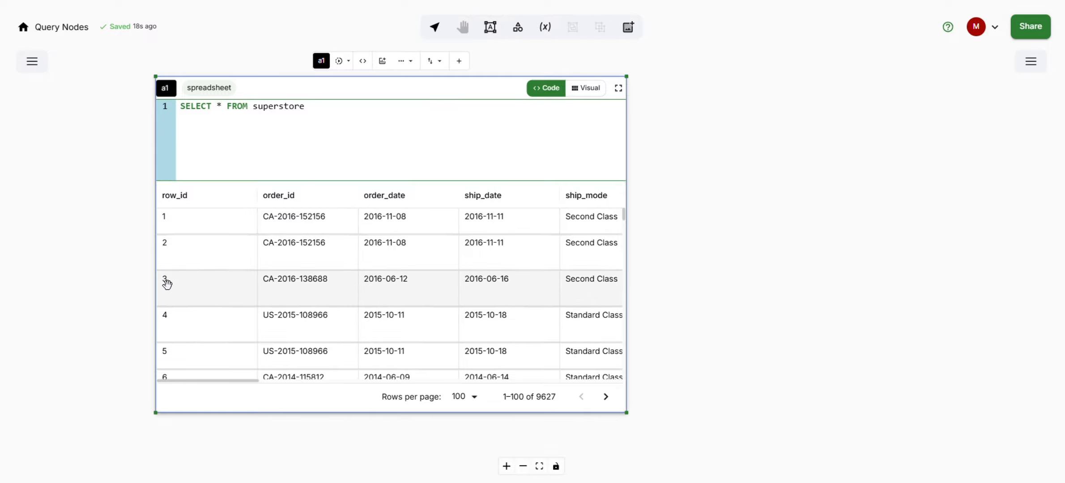
Step: Append LIMIT 25 to the superstore query and run it
scroll(103, 206, "up", 1)
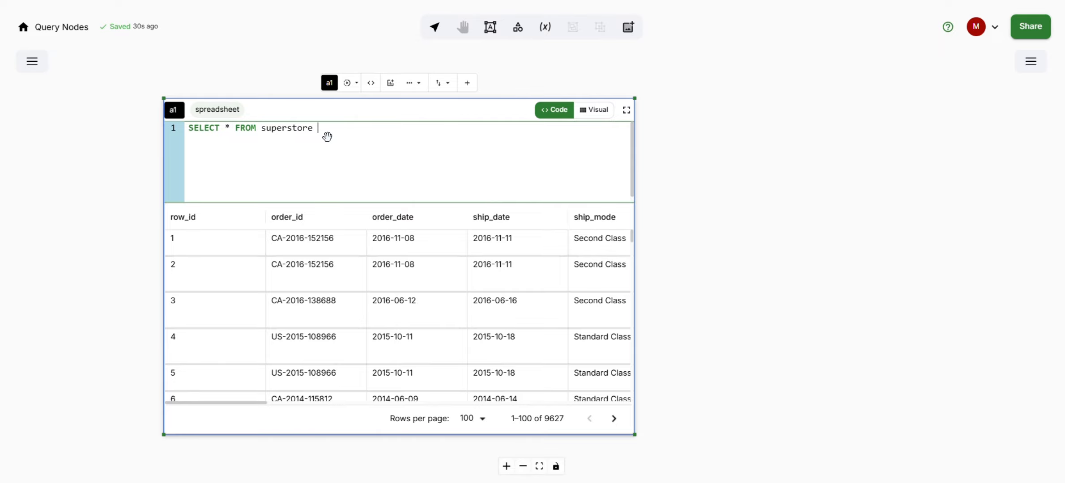
type("LIMIT 25")
left_click(347, 84)
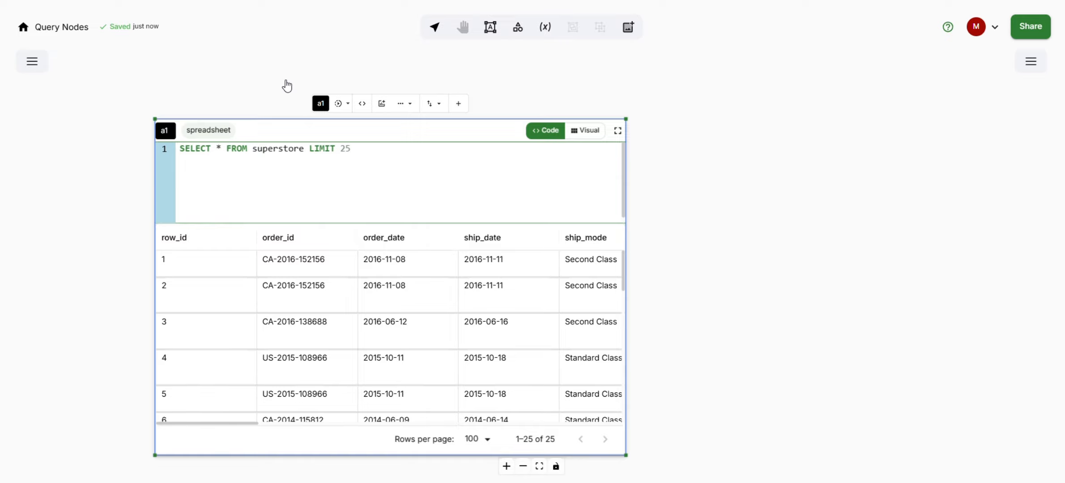
Step: Rename the query frame as Main
left_click_drag(285, 78, 411, 106)
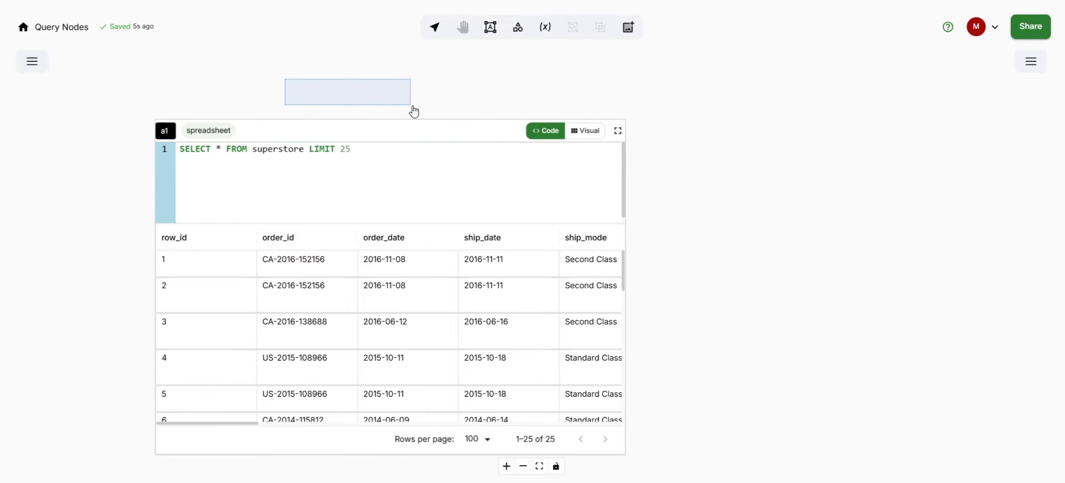
left_click(292, 128)
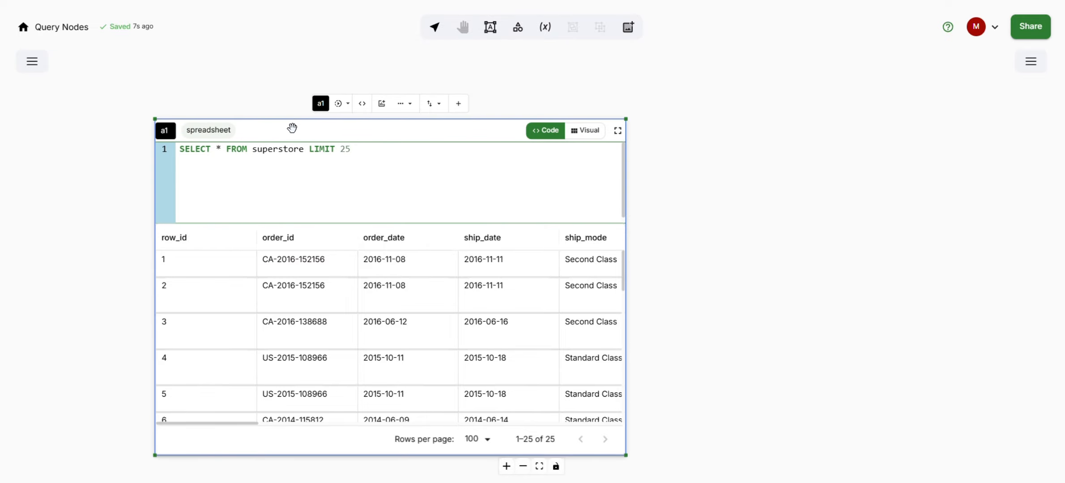
double_click(322, 104)
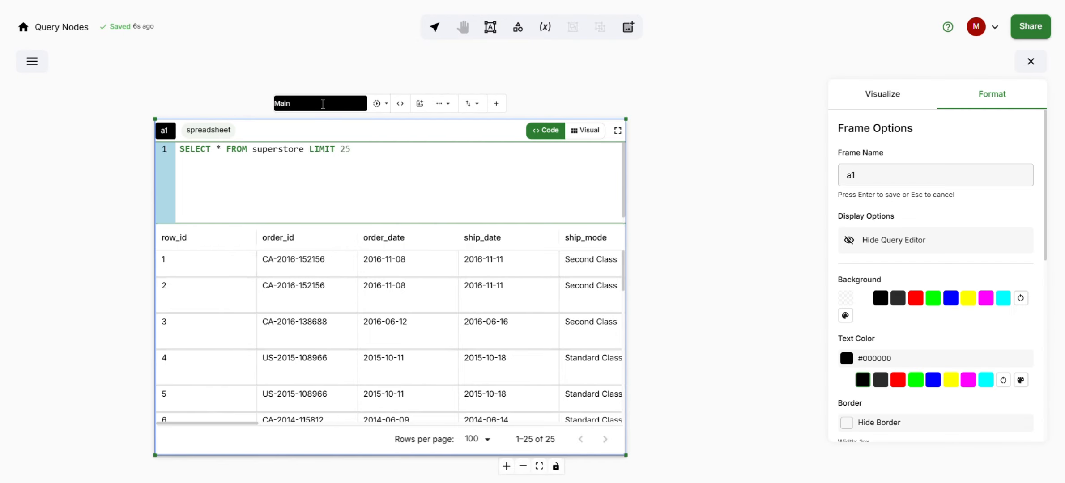
key("Return")
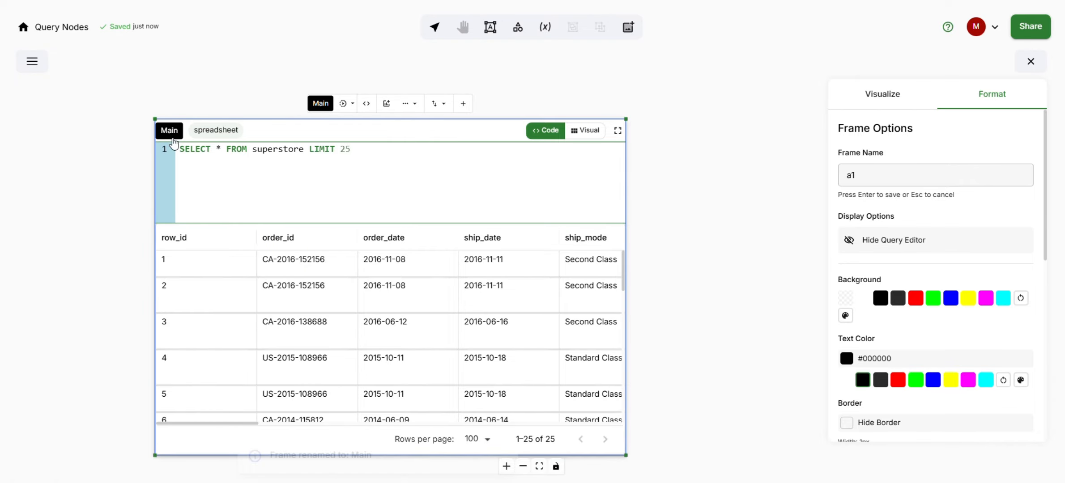
Step: Open the query viewer to inspect the frame's original query, then close it
left_click(346, 106)
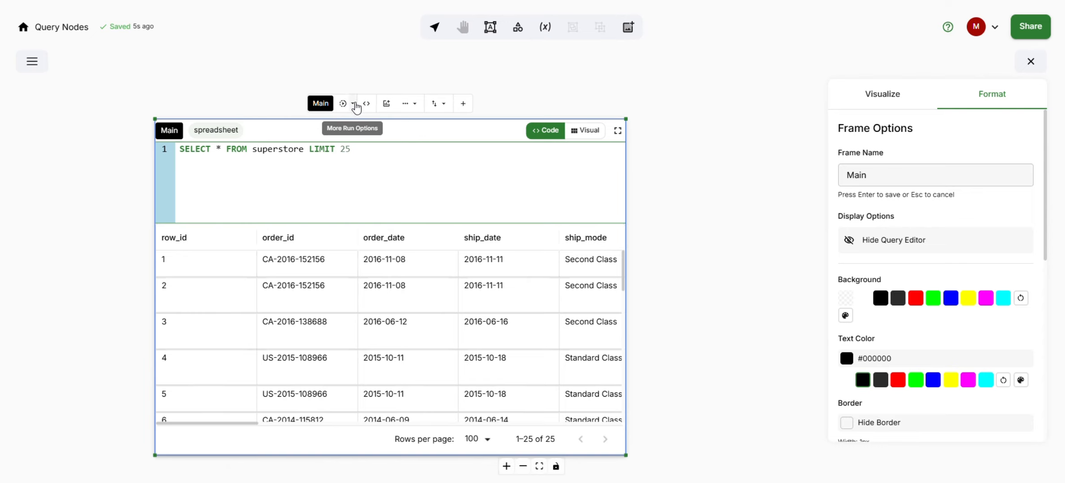
left_click(365, 106)
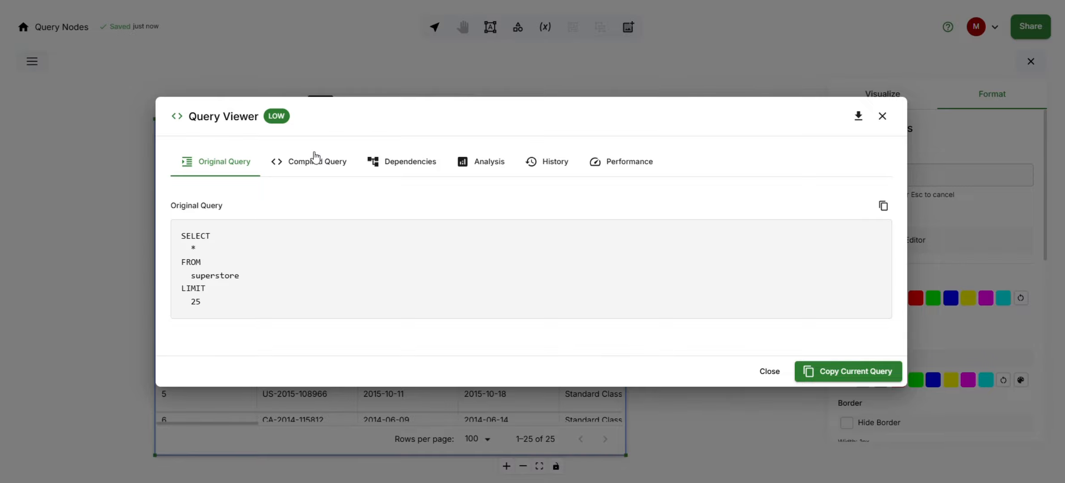
left_click(883, 118)
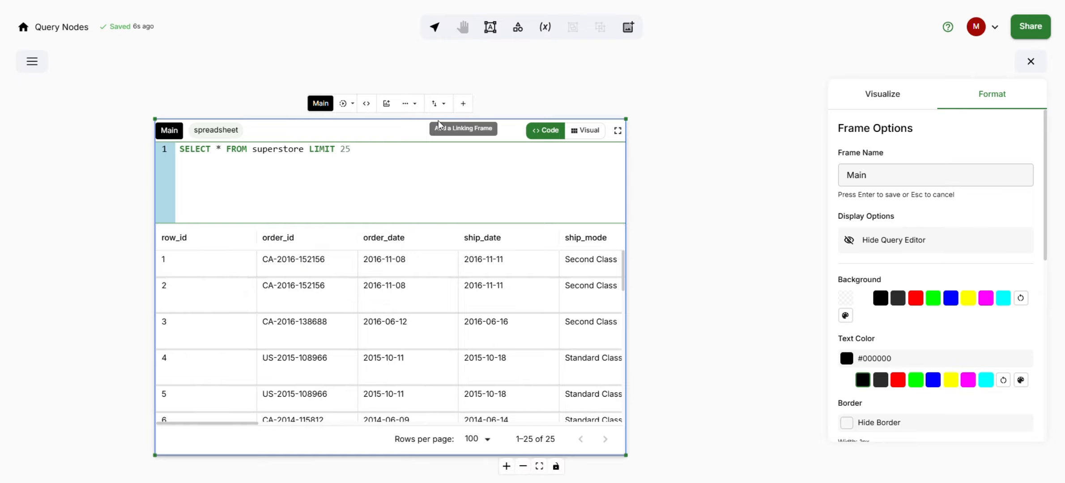
Step: Re-enter Main as the frame name in the frame options
left_click(1030, 63)
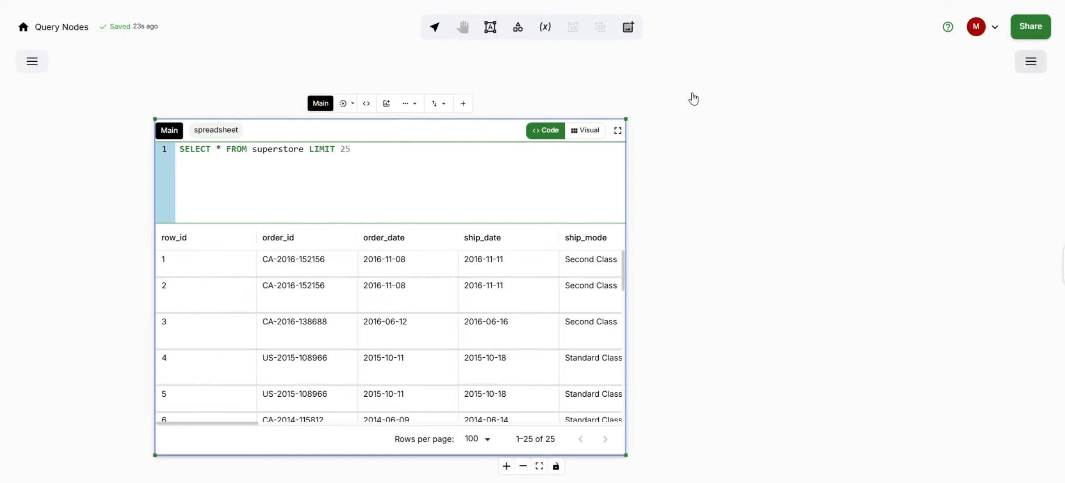
left_click(382, 134)
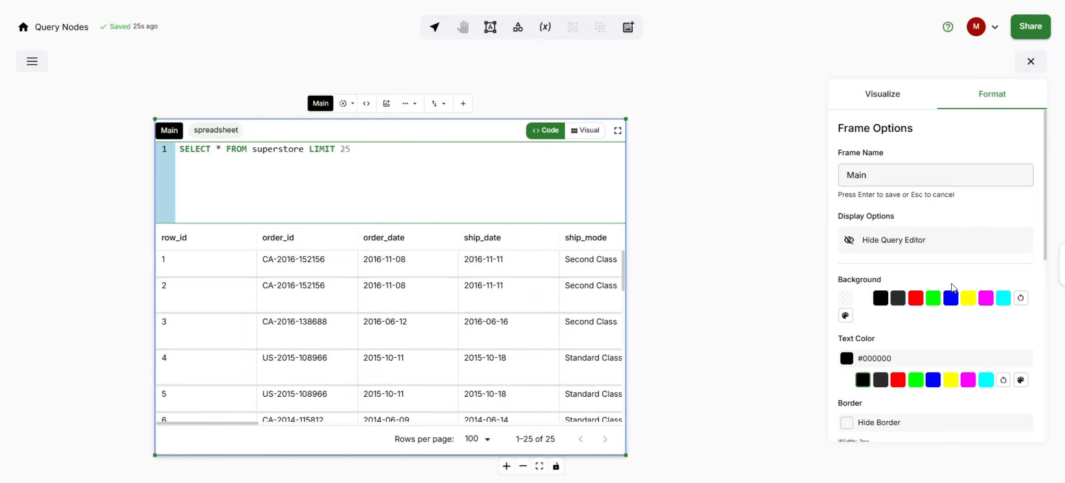
left_click(875, 174)
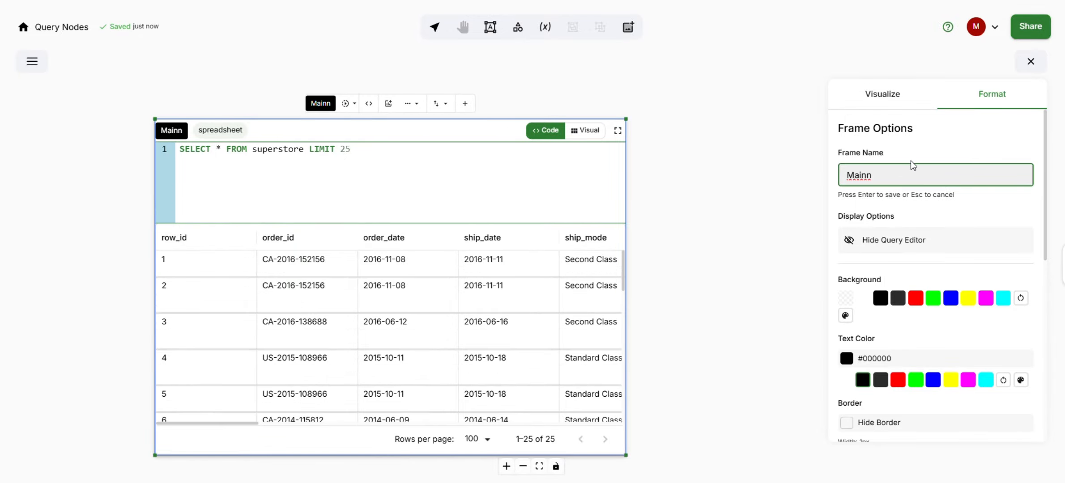
key("BackSpace")
key("Return")
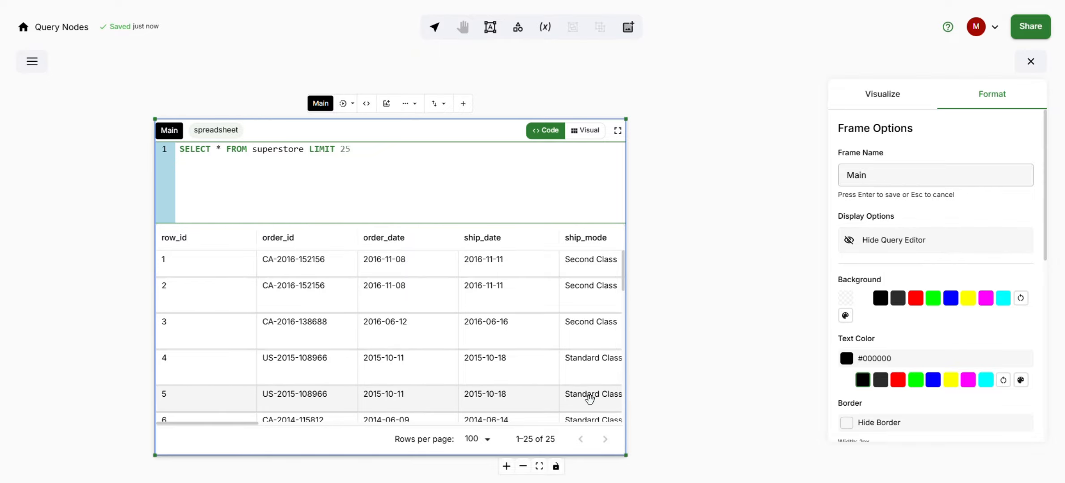
Step: Replace the query with the pasted top-10 customers by total_sales and total_discount query and run it
left_click(362, 153)
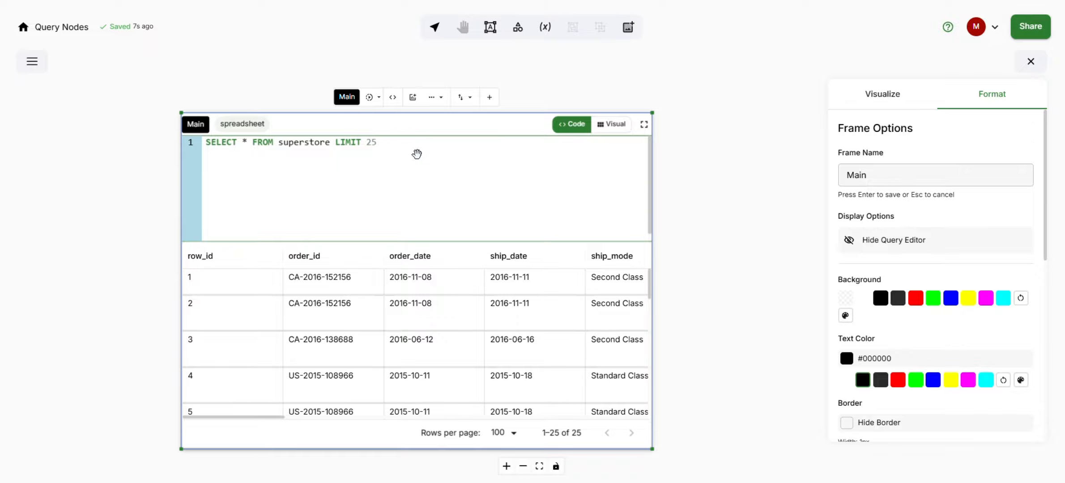
key("ctrl+a")
type("SELECT customer_name, ROUND(SUM(sales), 2) as total_sales, ROUND(SUM(discount * sales), 2) as total_discount   FROM superstore   GROUP BY customer_name   ORDER BY total_sales DESC   LIMIT 10")
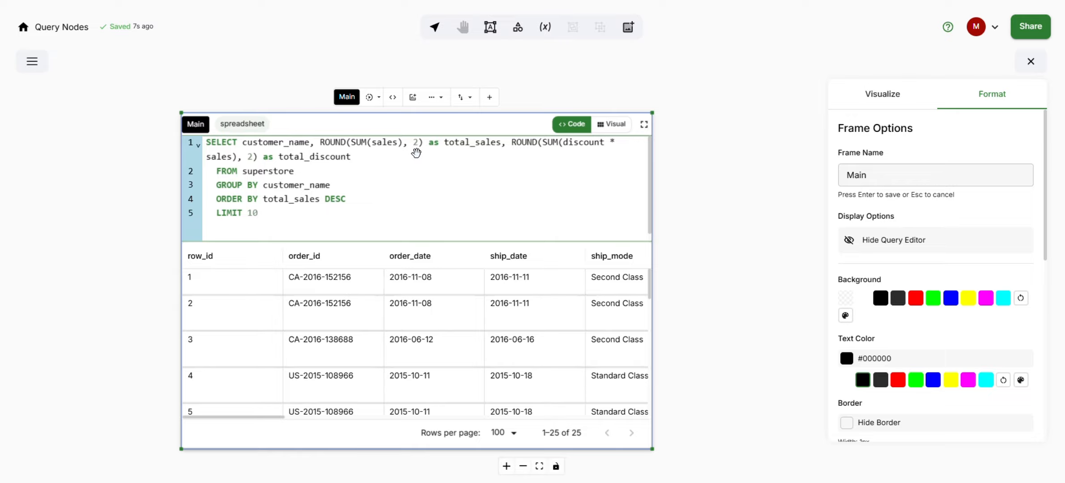
left_click(370, 98)
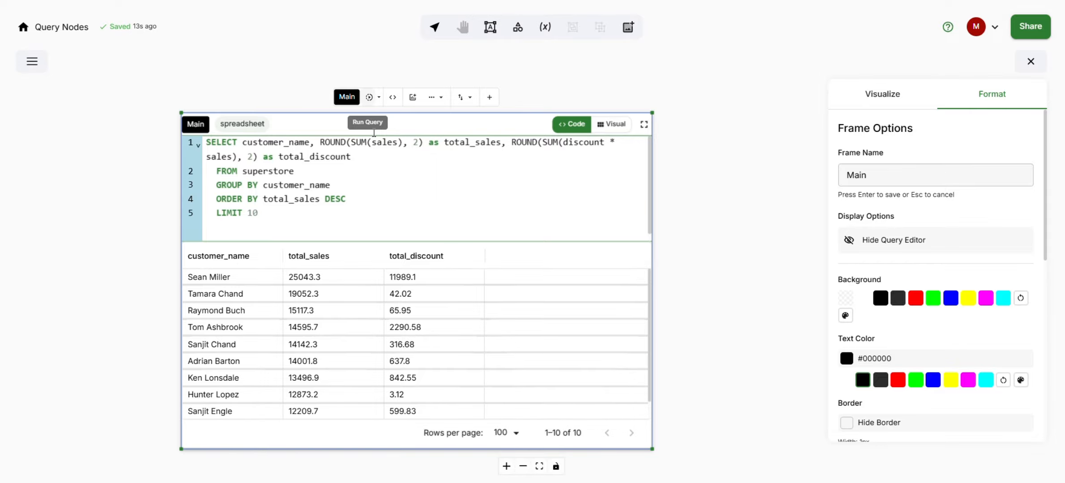
Step: Hide the query editor and shrink the frame to fit the results table
left_click_drag(699, 353, 697, 317)
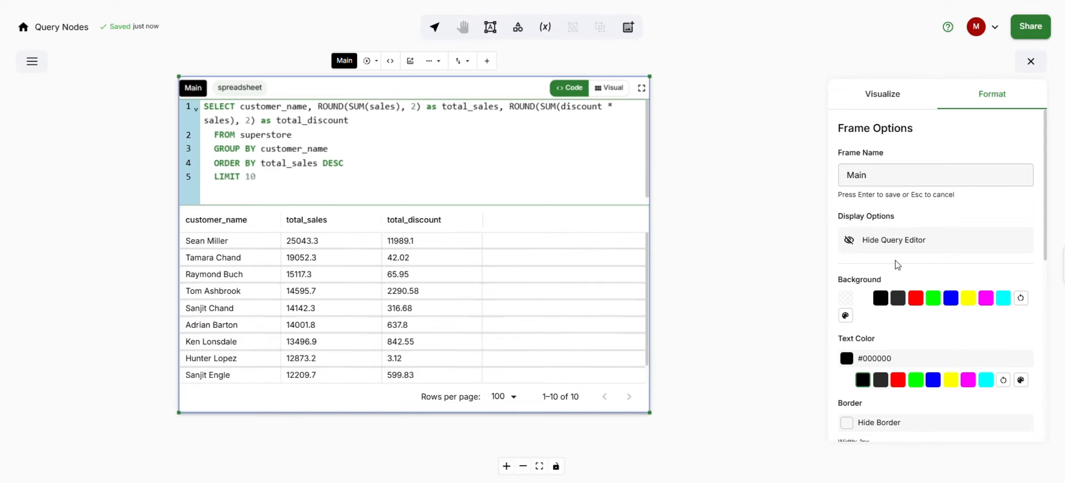
left_click(849, 241)
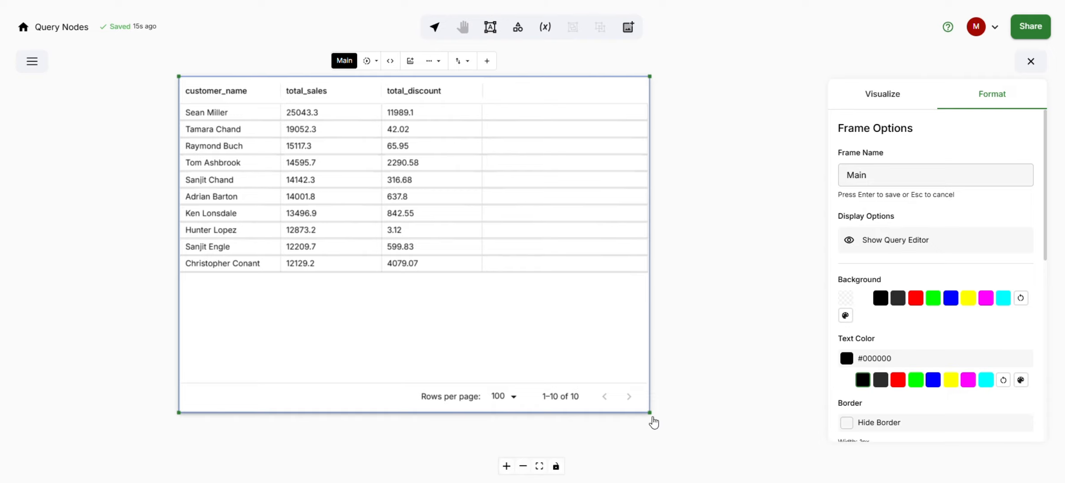
left_click_drag(649, 413, 480, 321)
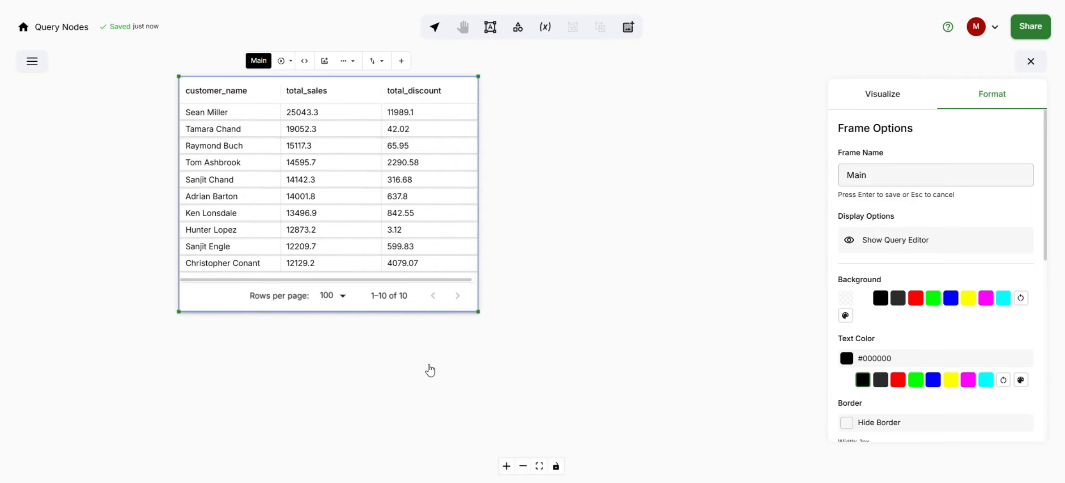
Step: Show the query editor again and enlarge the Main frame
left_click(571, 325)
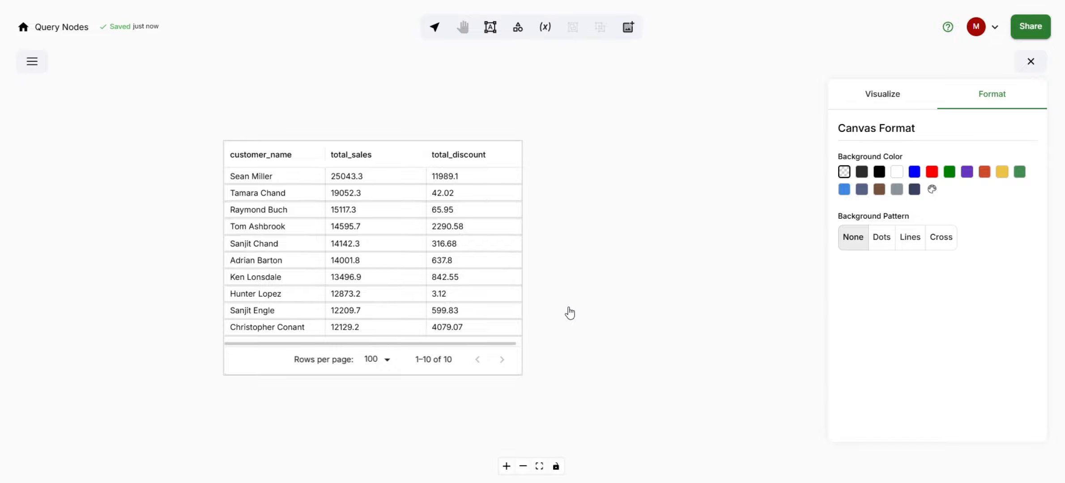
left_click(268, 361)
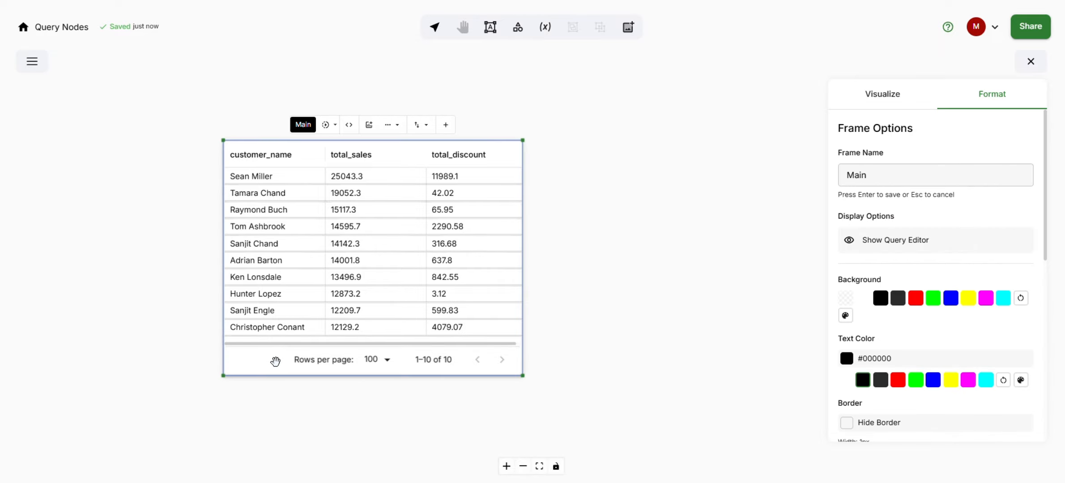
left_click(887, 244)
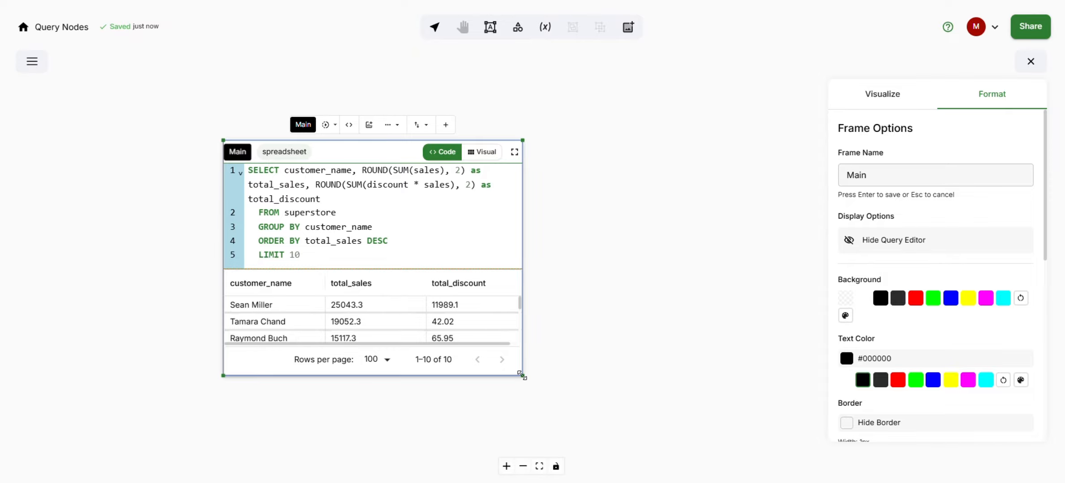
left_click_drag(528, 384, 602, 447)
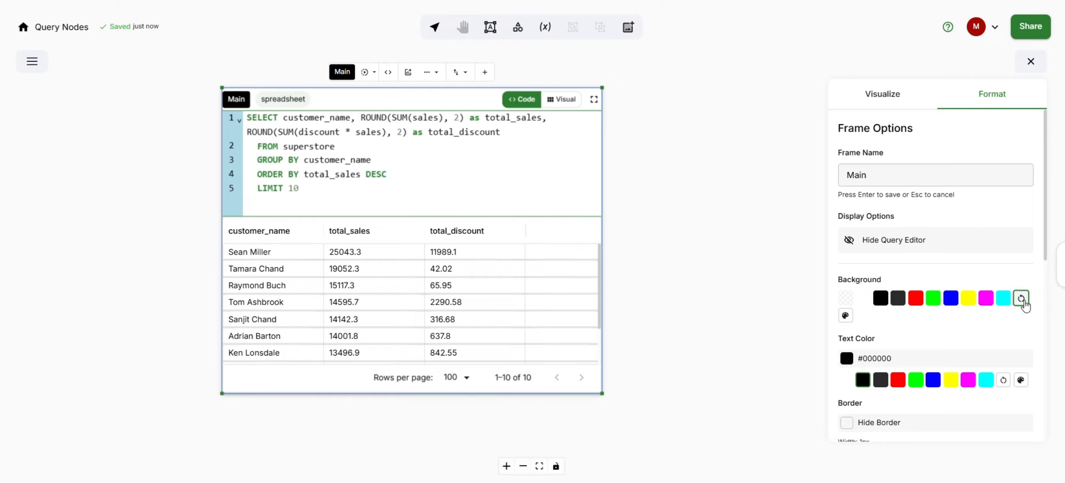
Step: Set the frame background to custom colour RGB 219, 208, 231, then reset the background
left_click(845, 316)
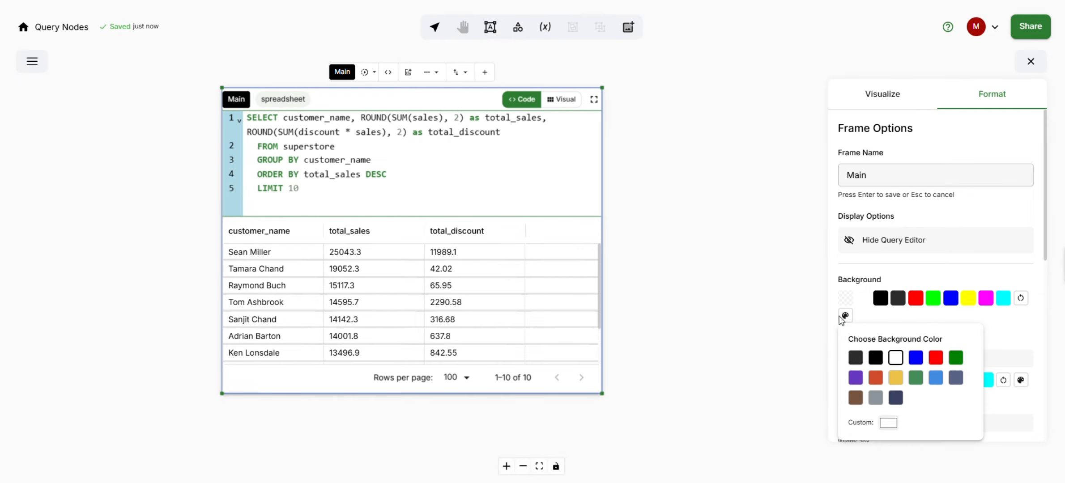
left_click(889, 423)
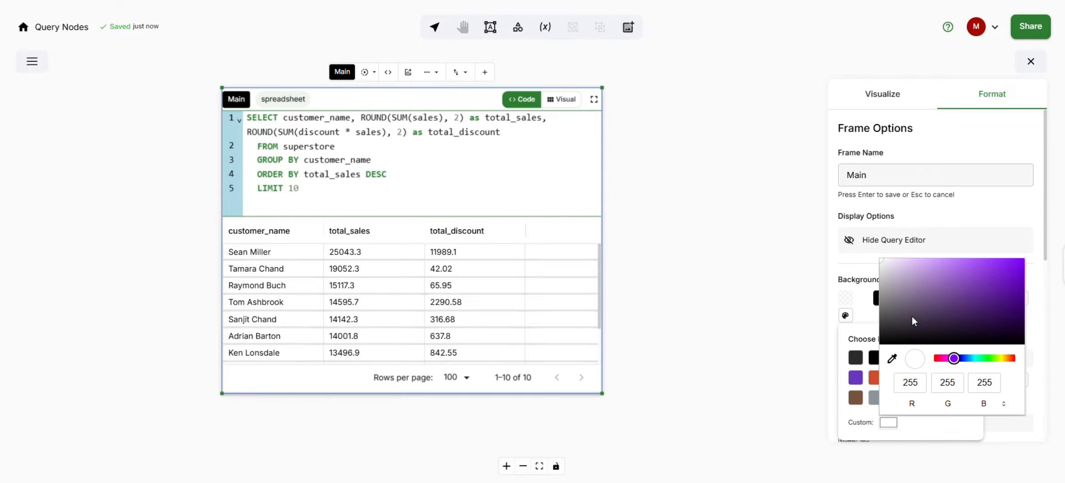
left_click(895, 268)
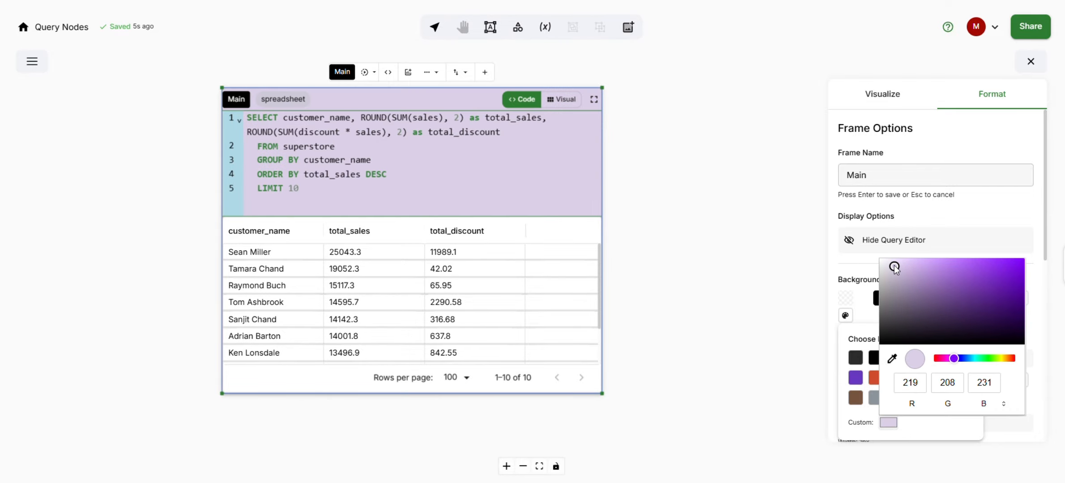
left_click(829, 414)
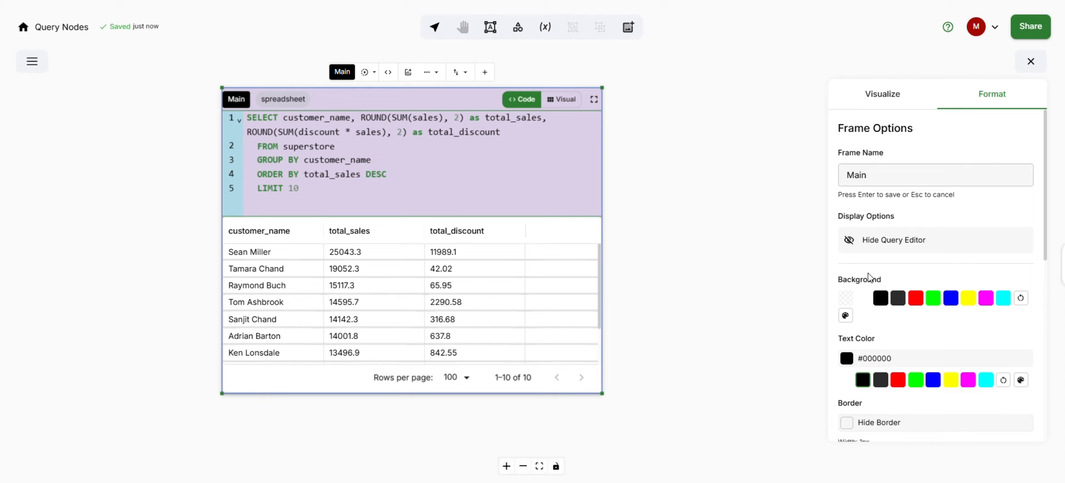
left_click(1021, 299)
Step: Set the frame text colour to red, then reset the text colour
scroll(953, 331, "down", 2)
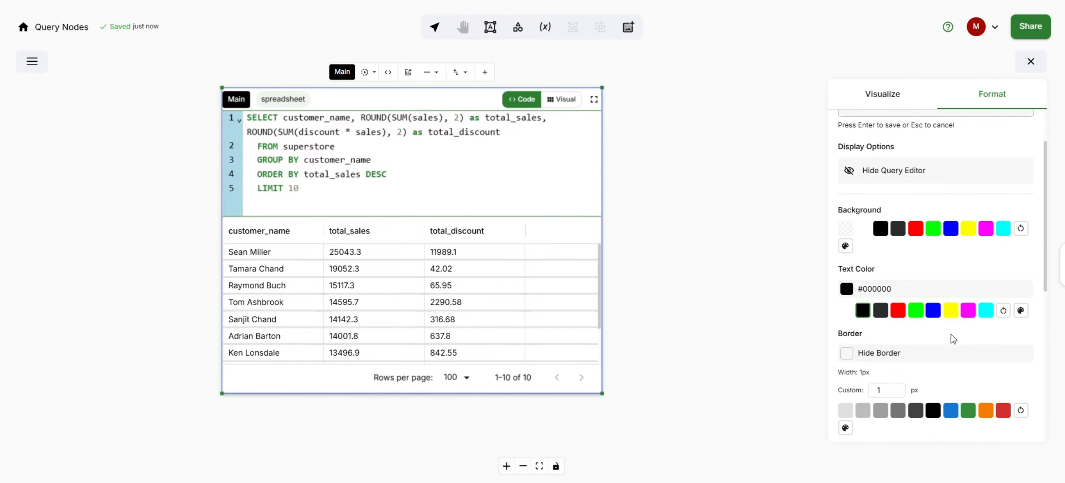
left_click(897, 311)
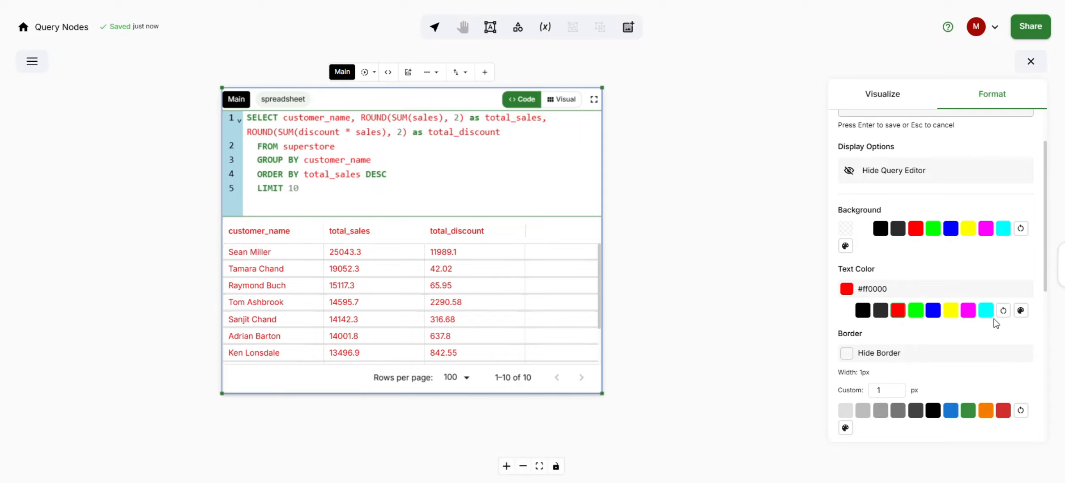
left_click(1004, 311)
Step: Hide the frame border and show it again
scroll(946, 327, "down", 2)
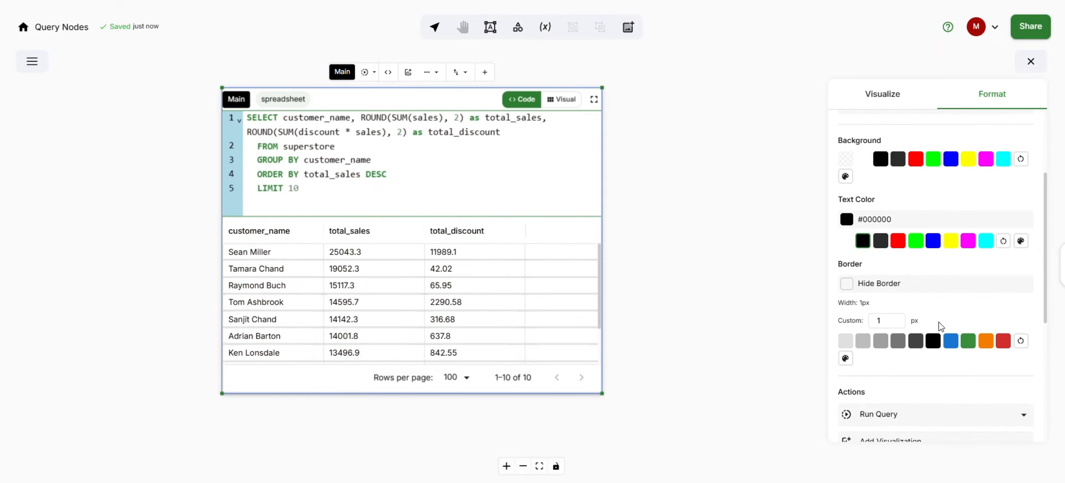
left_click(894, 287)
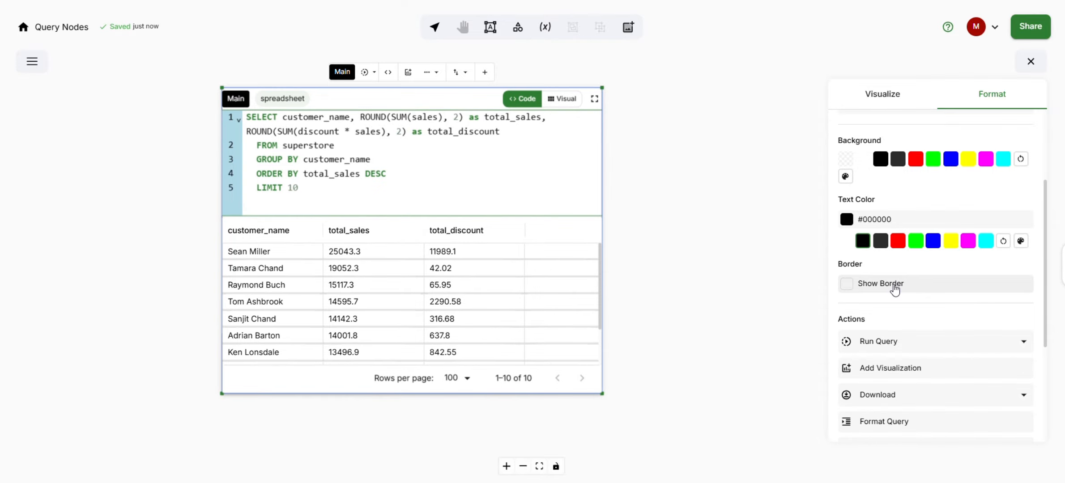
left_click(895, 286)
Step: Set the frame border to 3 px in black, then reset its colour and set the width back to 1 px
left_click(889, 323)
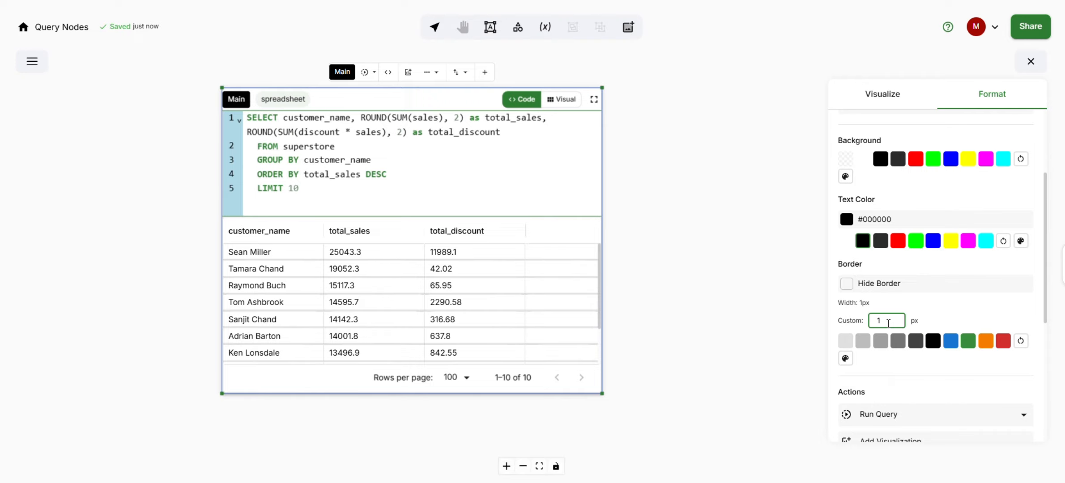
key("BackSpace")
type("0")
key("BackSpace")
type("3")
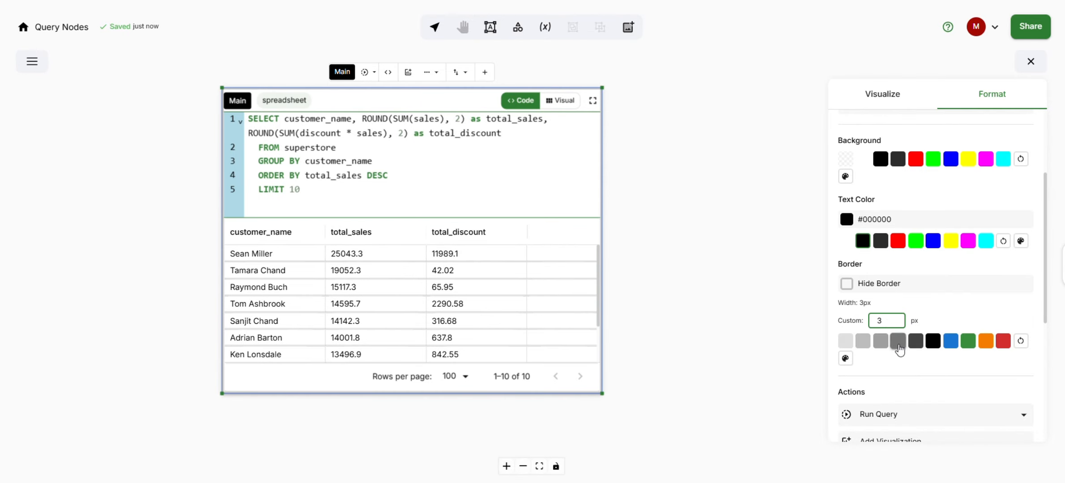
left_click(934, 341)
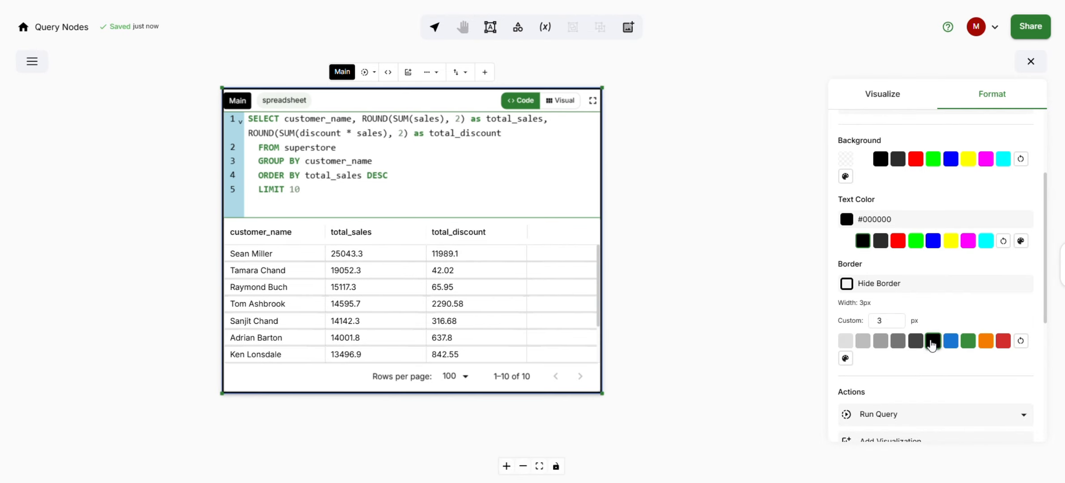
left_click(1021, 344)
left_click(883, 320)
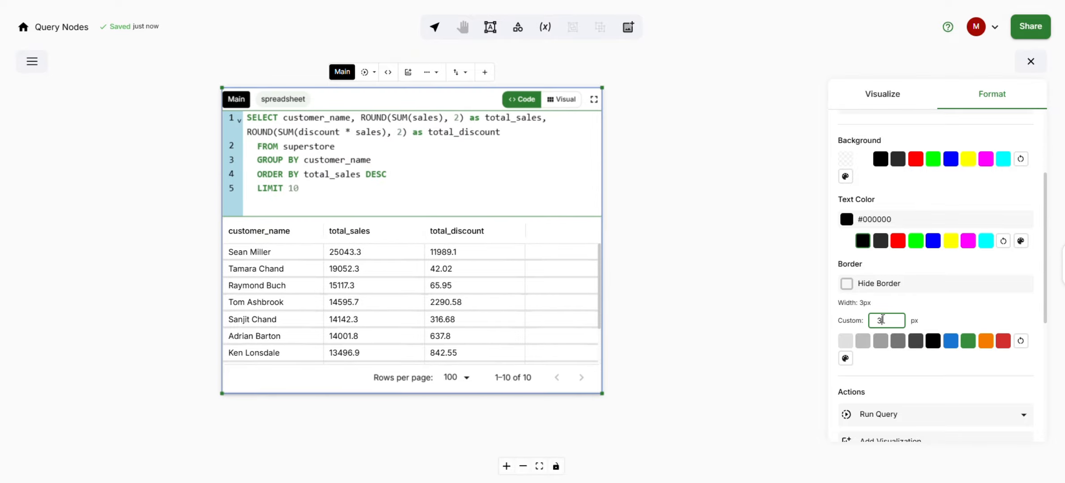
key("BackSpace")
type("1")
Step: Rerun the frame's query and open the Download options without choosing one
scroll(900, 367, "down", 3)
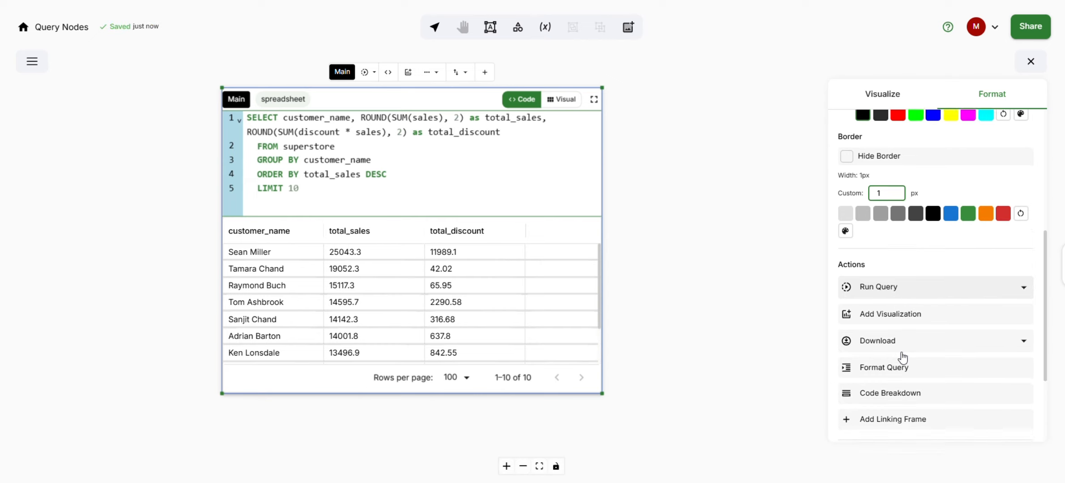
left_click(848, 277)
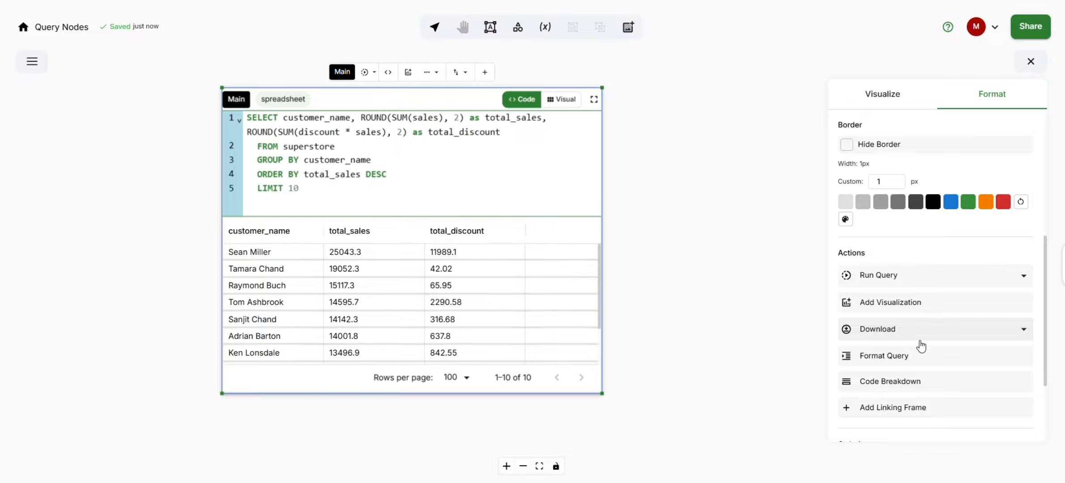
left_click(1023, 330)
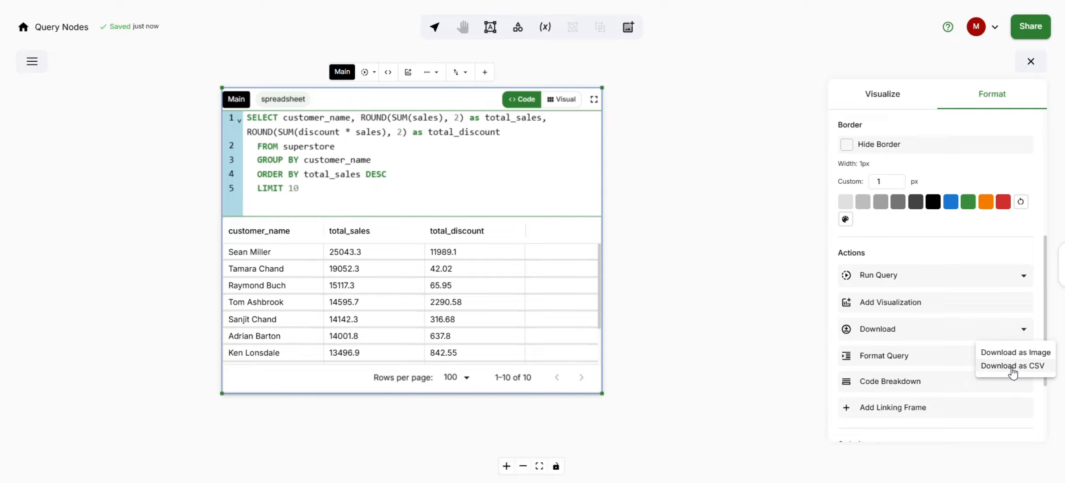
left_click(1024, 329)
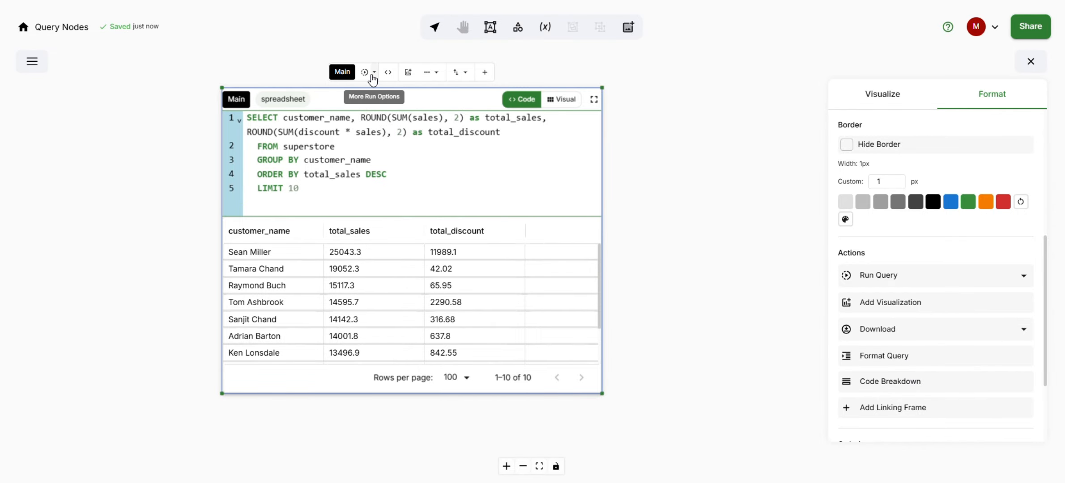
Step: Open the Query Viewer and browse its Compiled Query, Dependencies, Analysis and History views, then close it
left_click(386, 74)
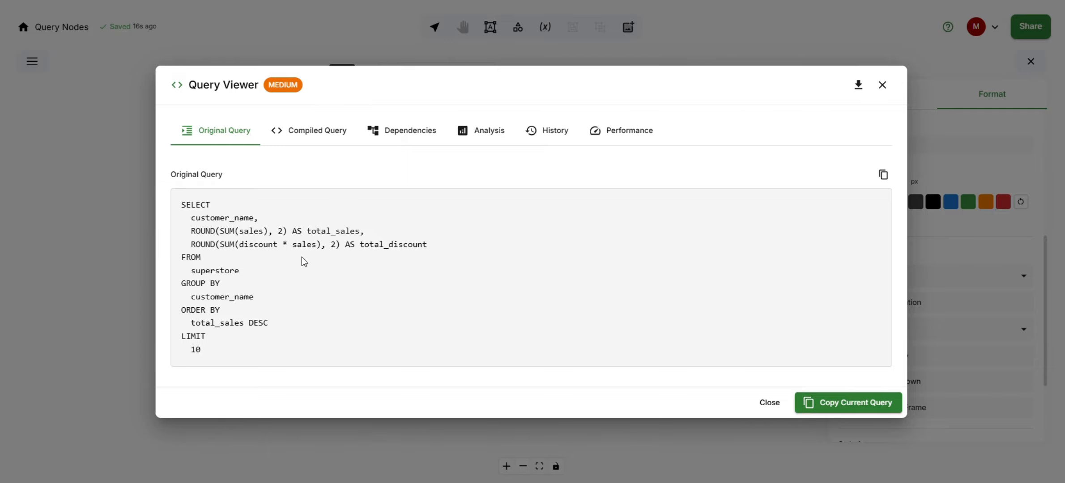
left_click(324, 137)
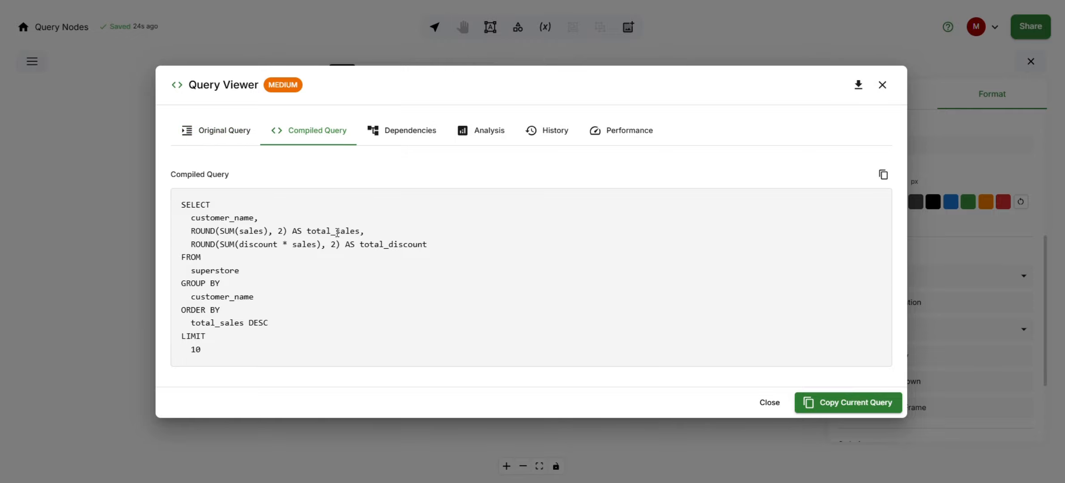
left_click(389, 135)
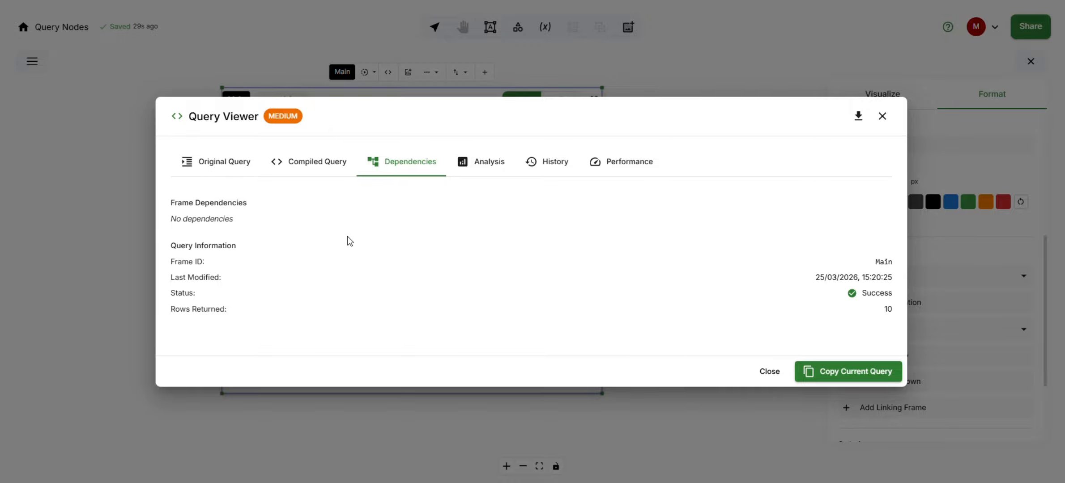
left_click(491, 166)
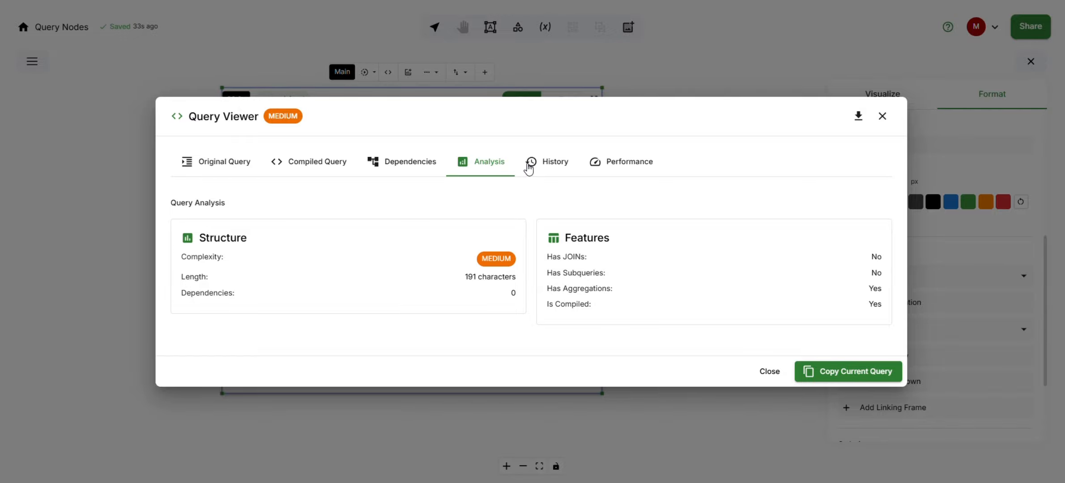
left_click(549, 164)
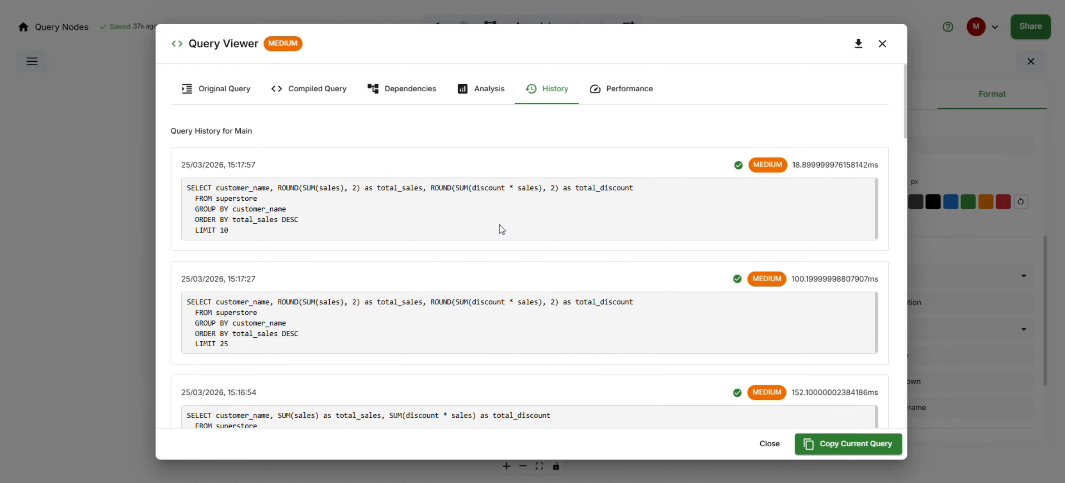
scroll(498, 225, "down", 1)
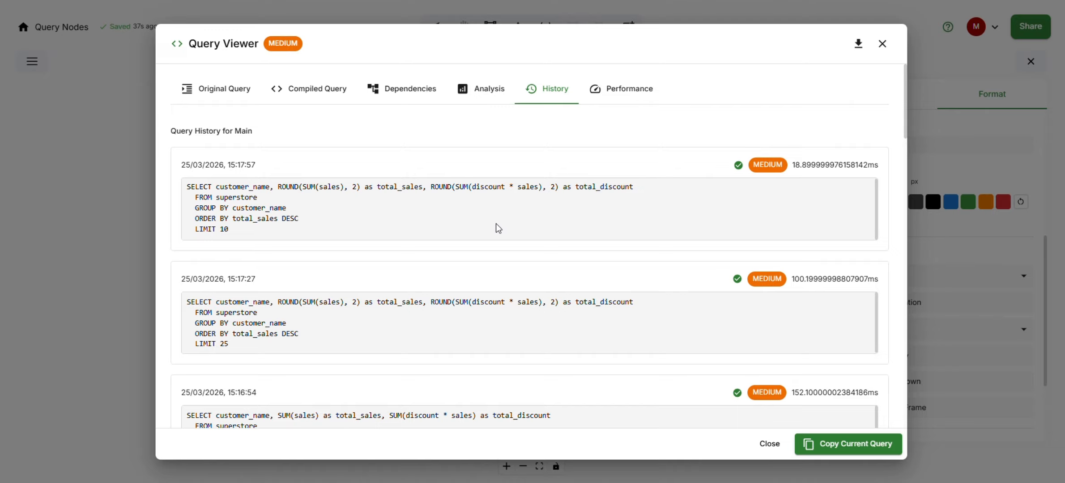
scroll(496, 224, "up", 1)
scroll(512, 297, "down", 1)
scroll(511, 297, "up", 1)
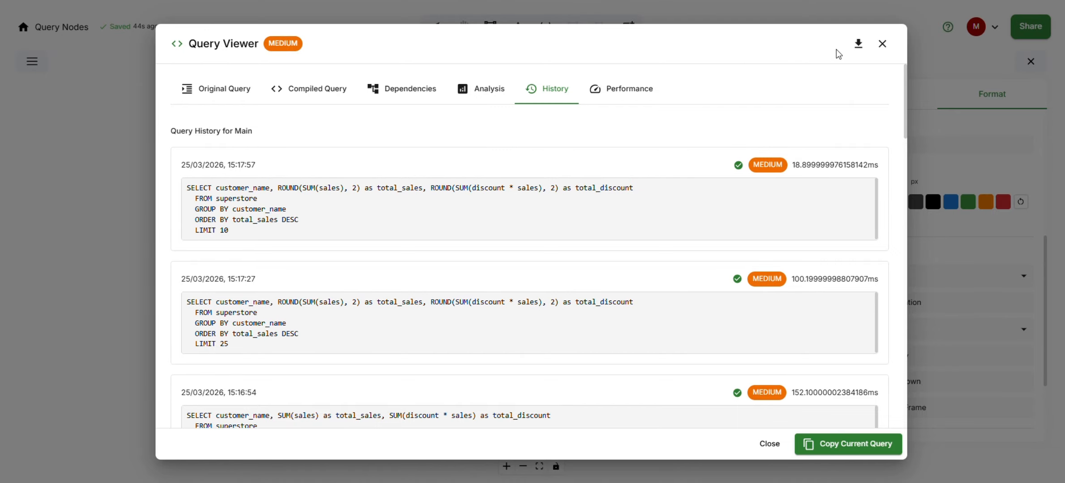
left_click(884, 46)
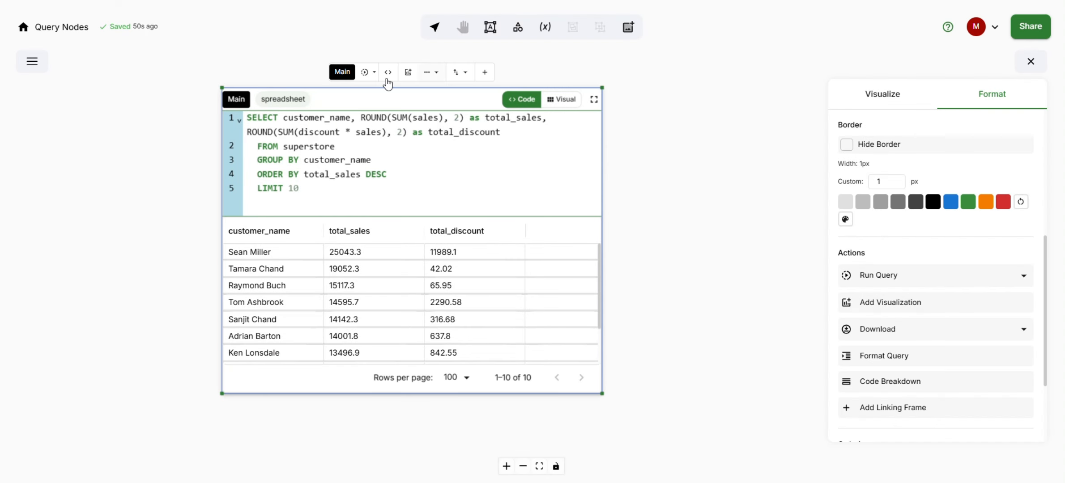
Step: Format the frame's SQL query from the frame's extra options
left_click(428, 72)
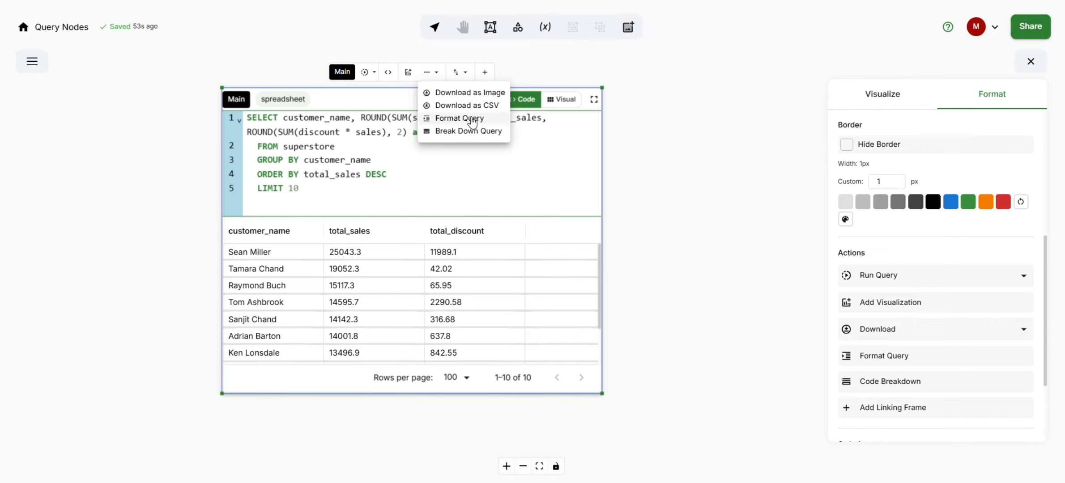
left_click(473, 119)
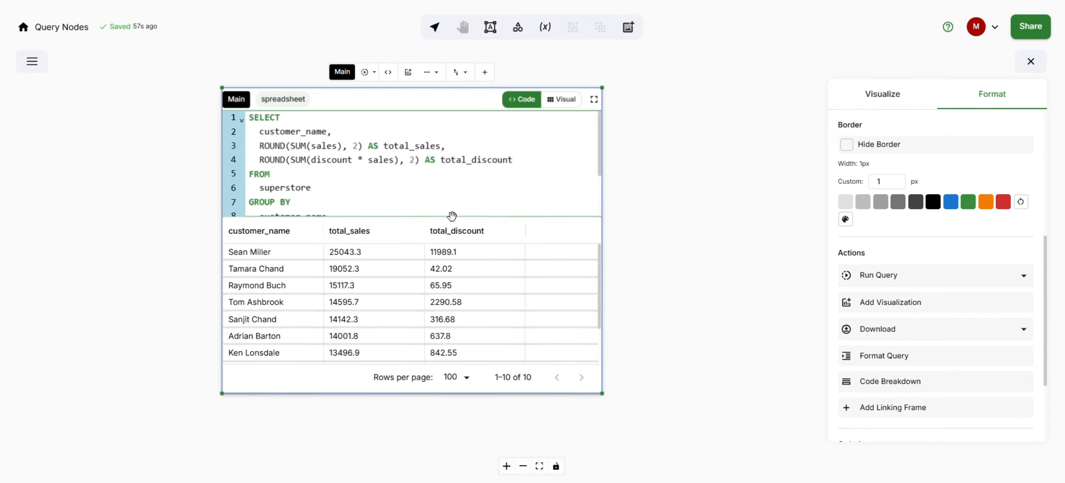
Step: Enlarge the frame and extend the query editor pane so all twelve formatted lines show
left_click_drag(452, 216, 460, 296)
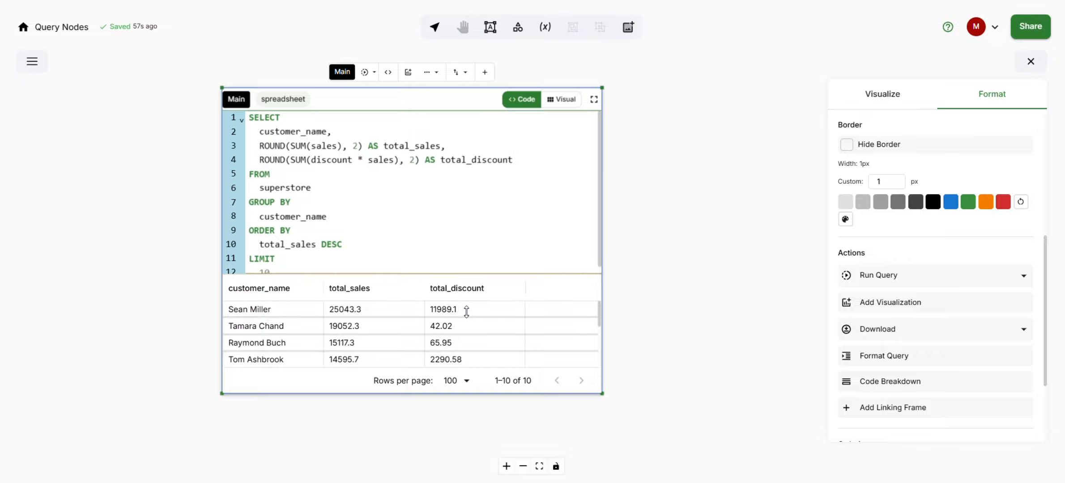
left_click_drag(595, 384, 620, 444)
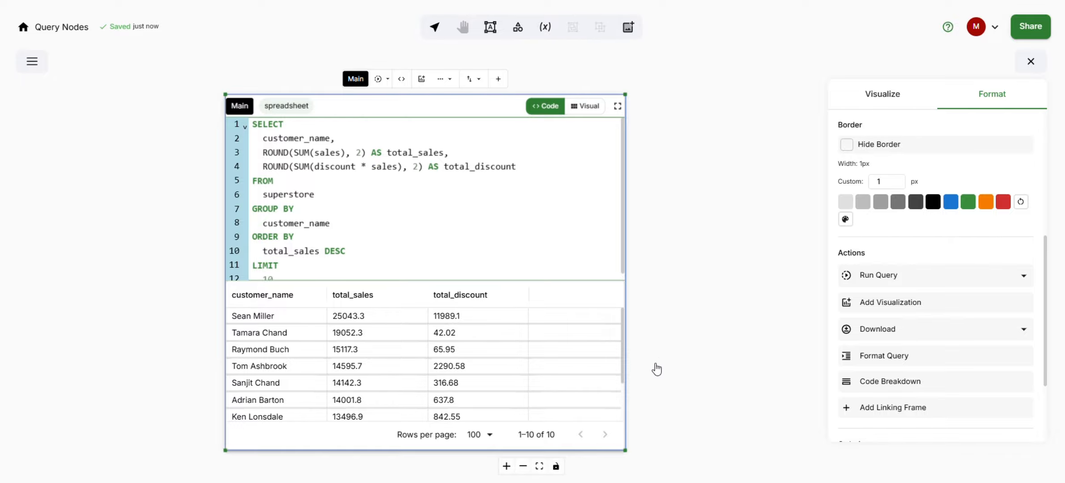
scroll(651, 358, "down", 4)
scroll(101, 304, "up", 1)
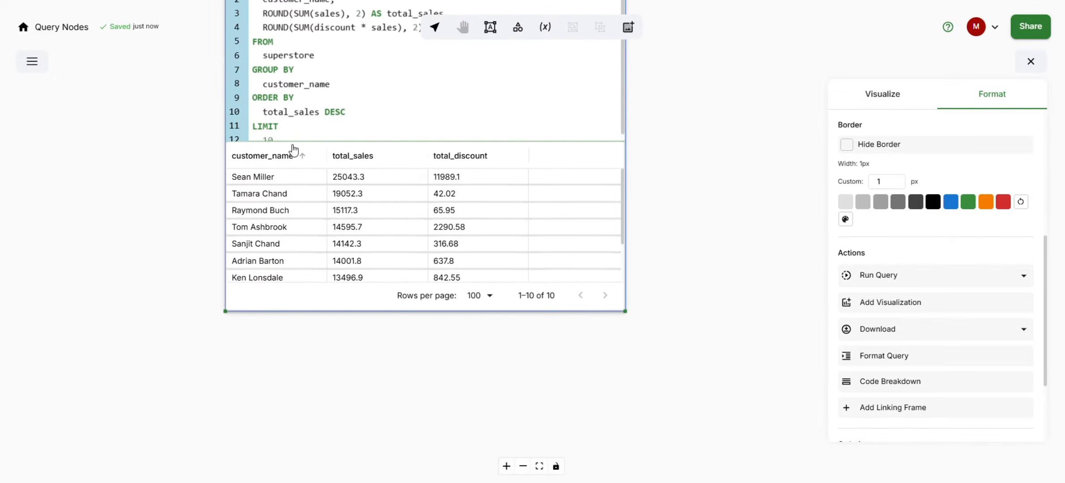
left_click_drag(302, 141, 305, 180)
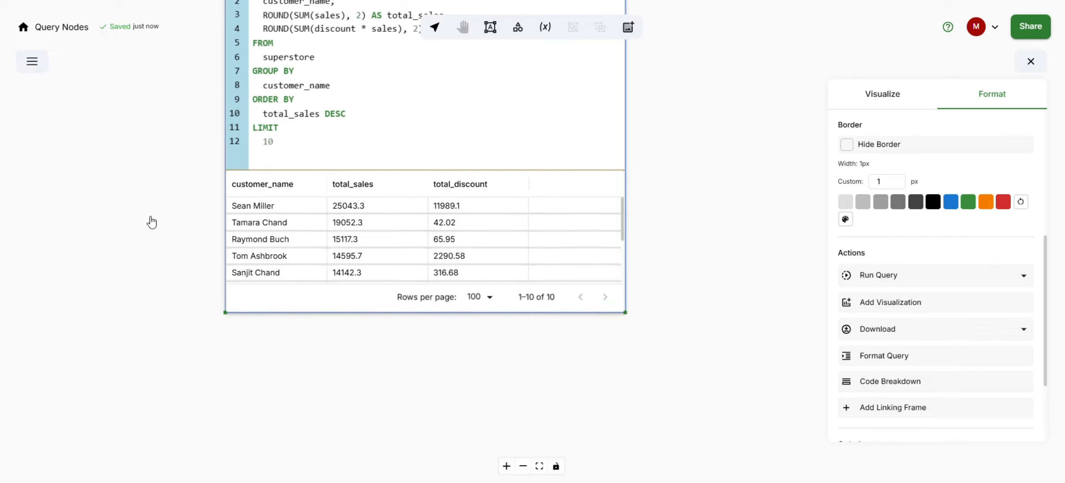
scroll(140, 303, "up", 2)
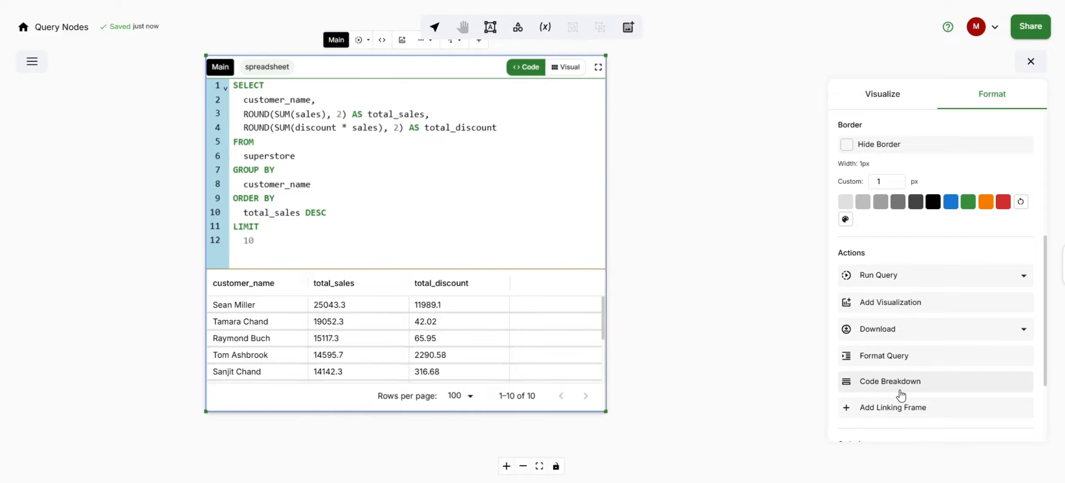
Step: Copy the original query to the clipboard from the Query Viewer, then close the viewer
scroll(890, 391, "down", 3)
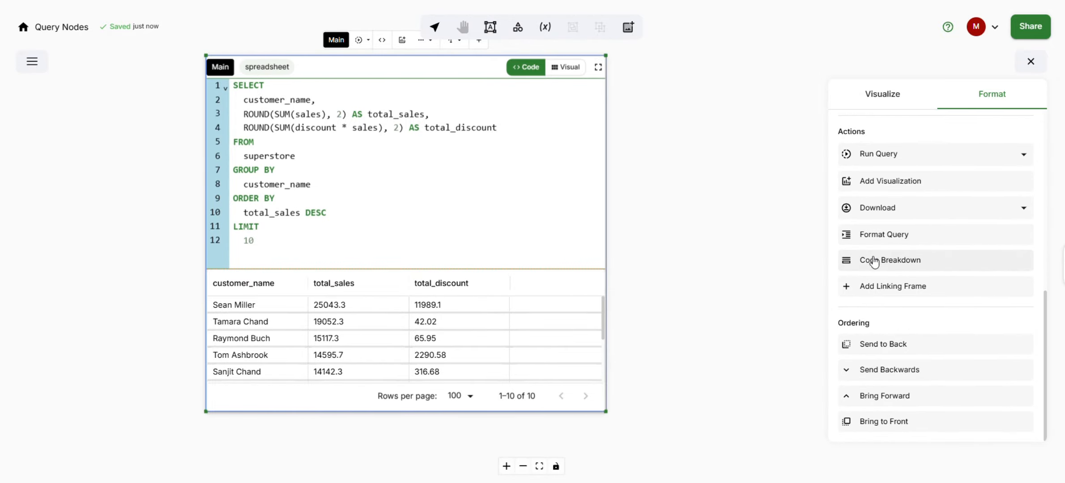
left_click(382, 72)
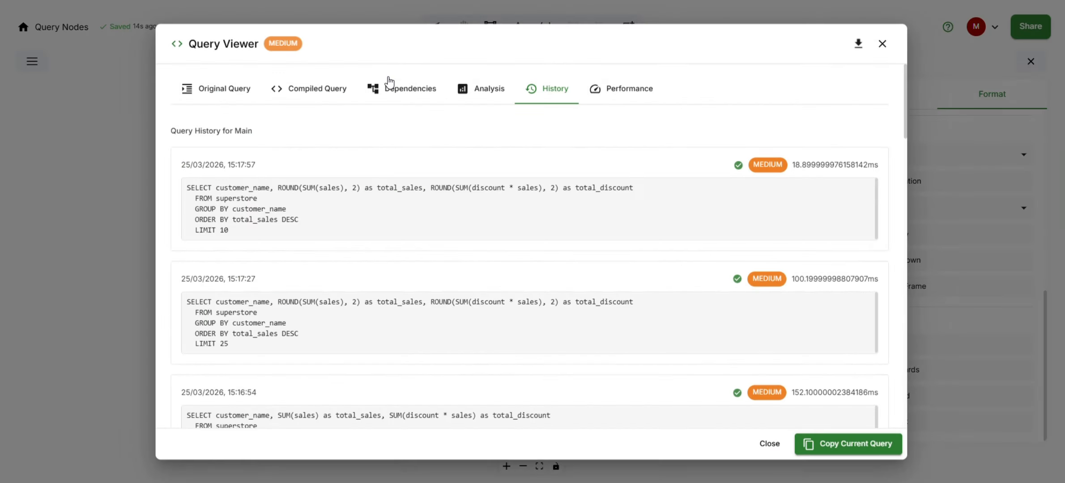
left_click(238, 101)
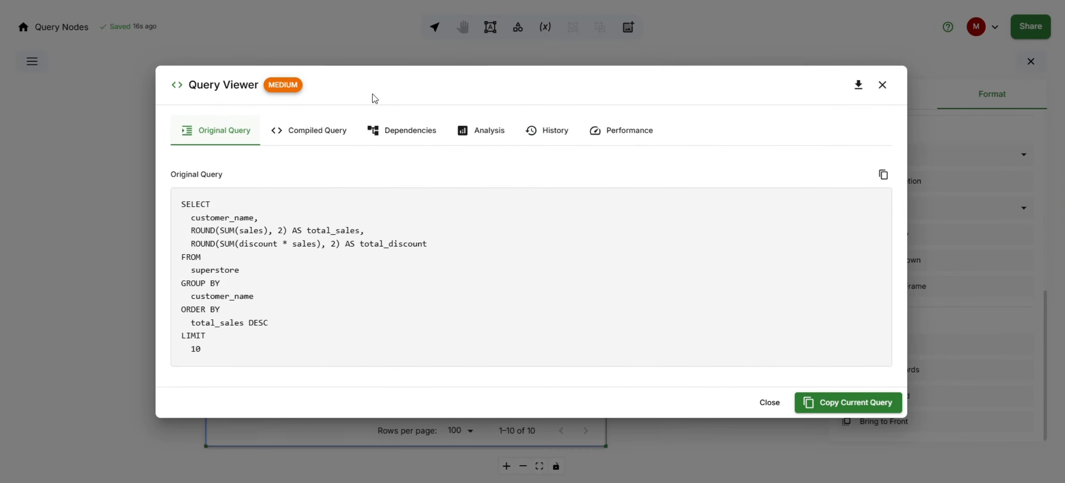
left_click(859, 89)
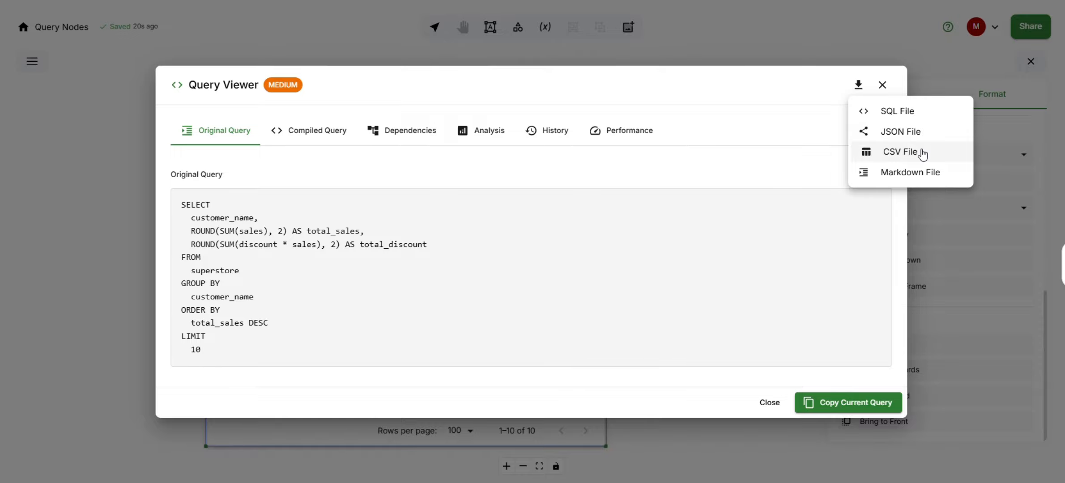
left_click(783, 129)
left_click(883, 177)
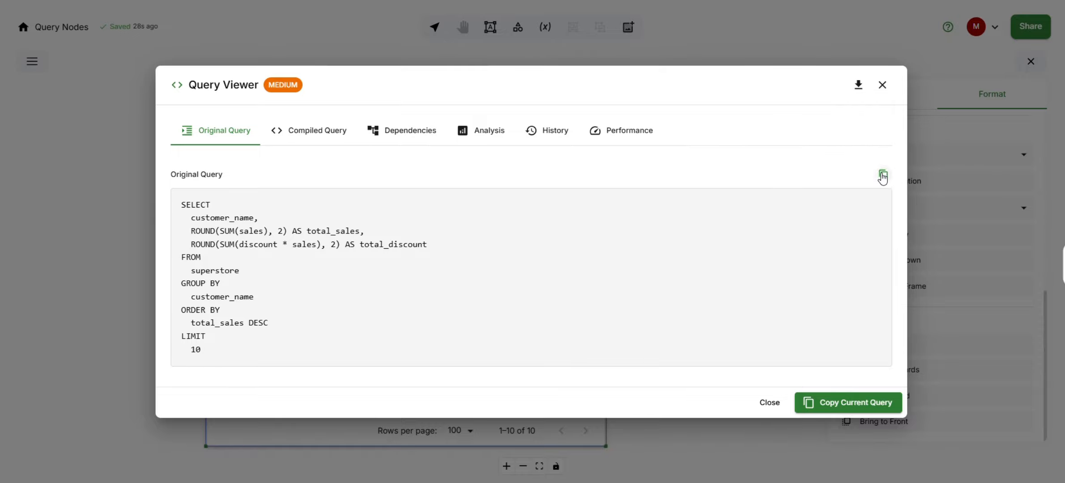
left_click(883, 86)
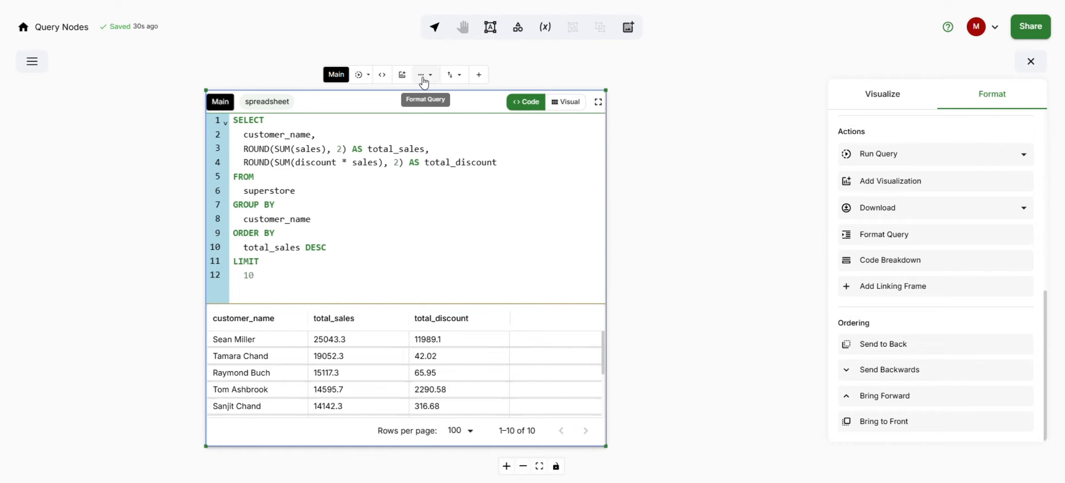
Step: Hide the query editor so the frame shows only the results table
left_click(423, 79)
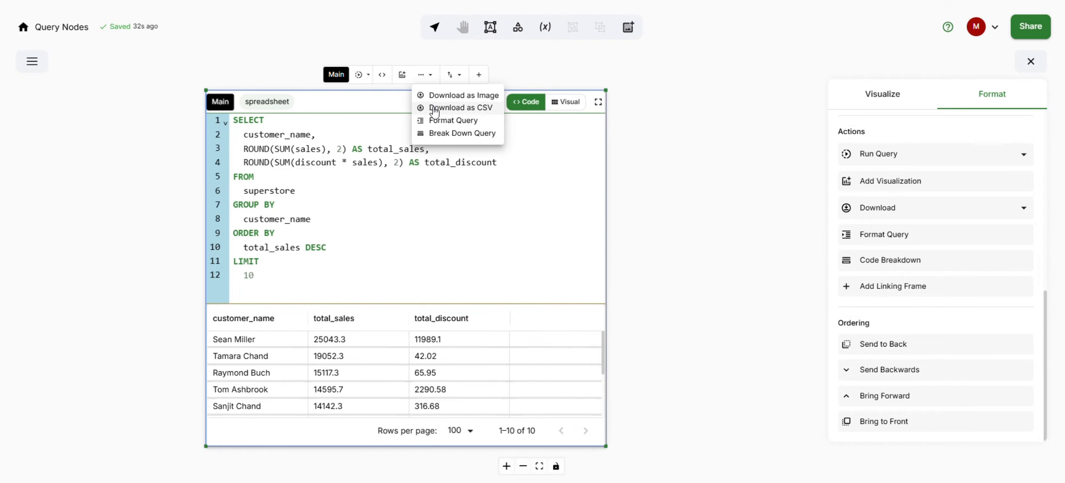
left_click(507, 77)
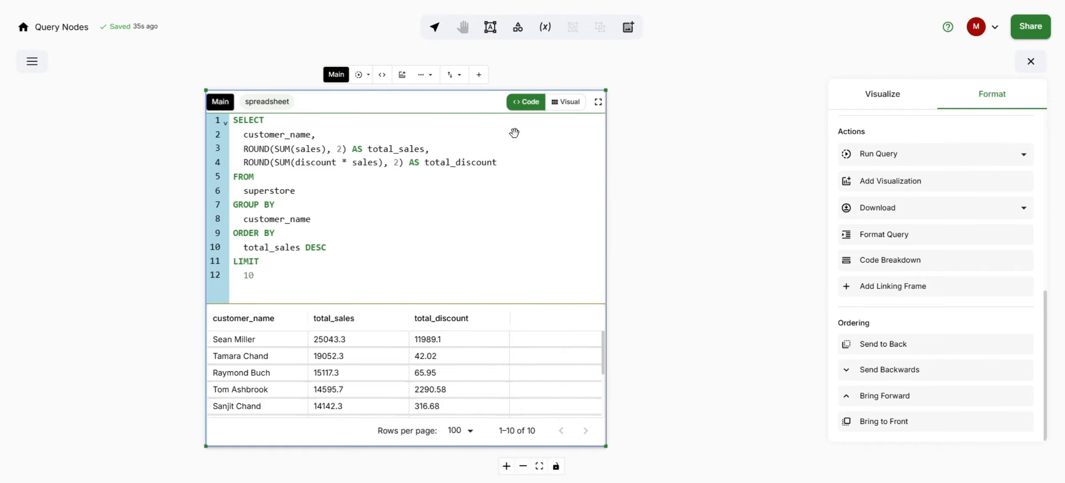
scroll(968, 179, "up", 8)
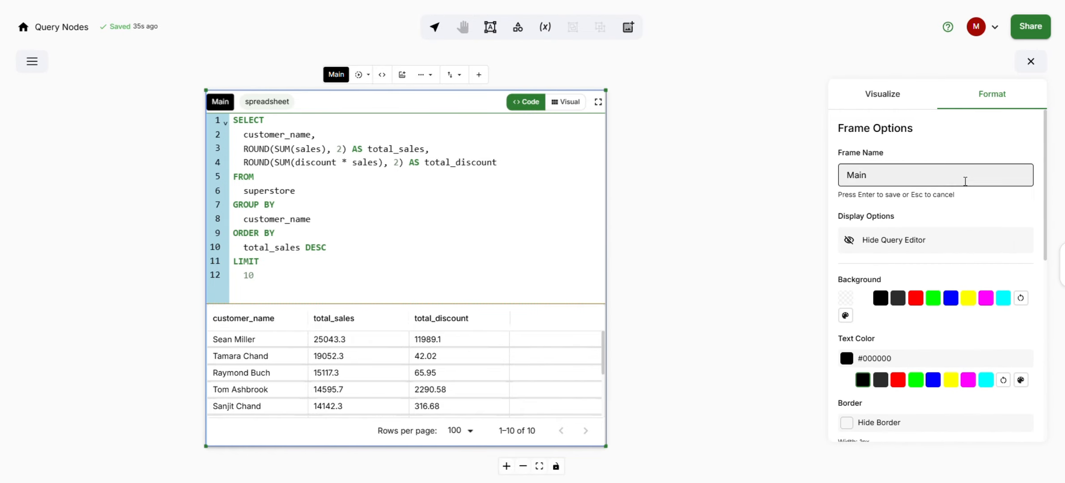
left_click(928, 241)
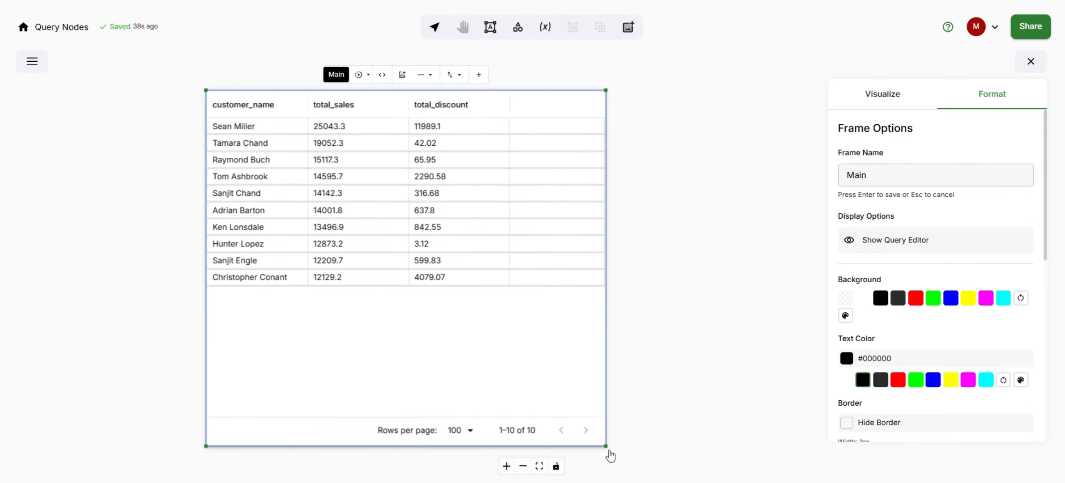
Step: Shrink the frame to fit the ten-row results table and move it to a new position on the canvas
left_click_drag(604, 445, 513, 328)
left_click_drag(559, 254, 604, 314)
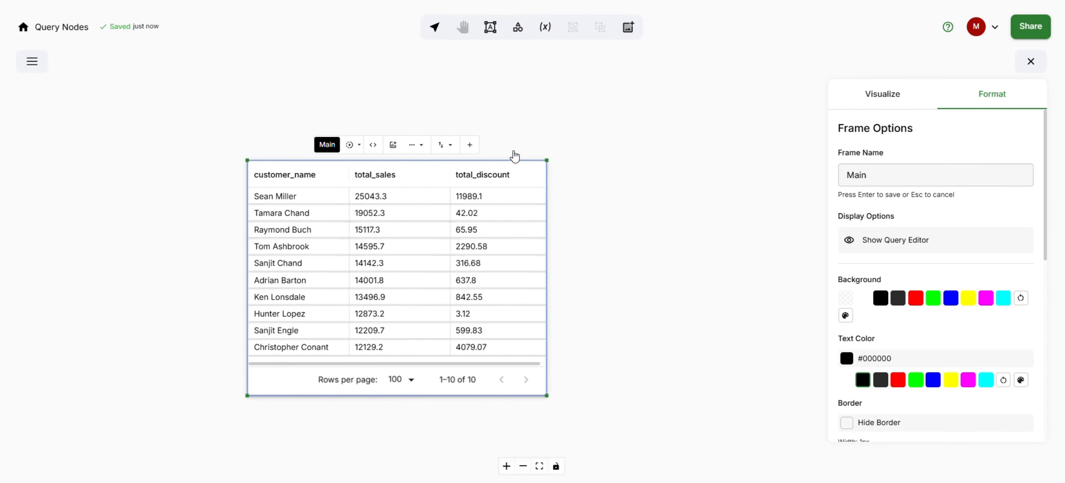
Step: Download the frame as an image, open the downloaded PNG to view it, and close the viewer
left_click(416, 146)
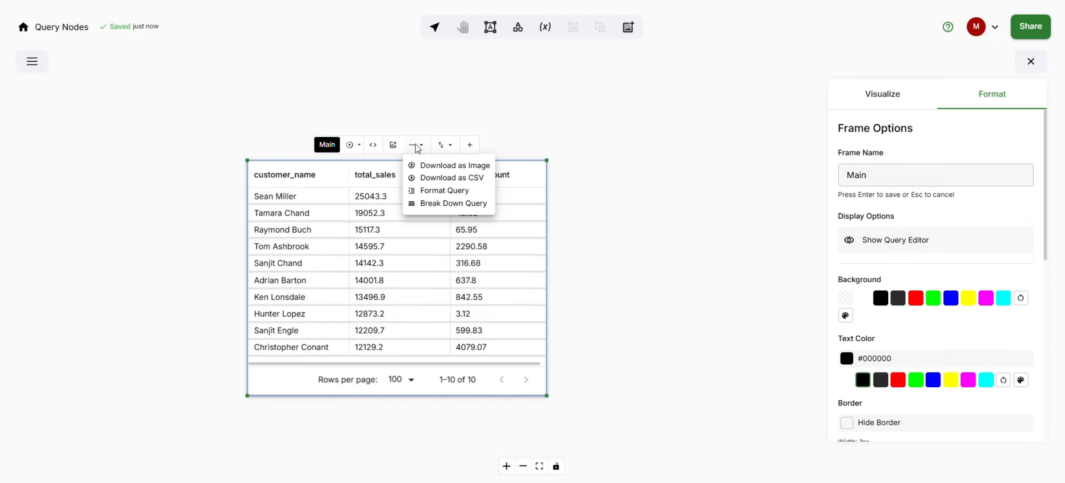
left_click(461, 169)
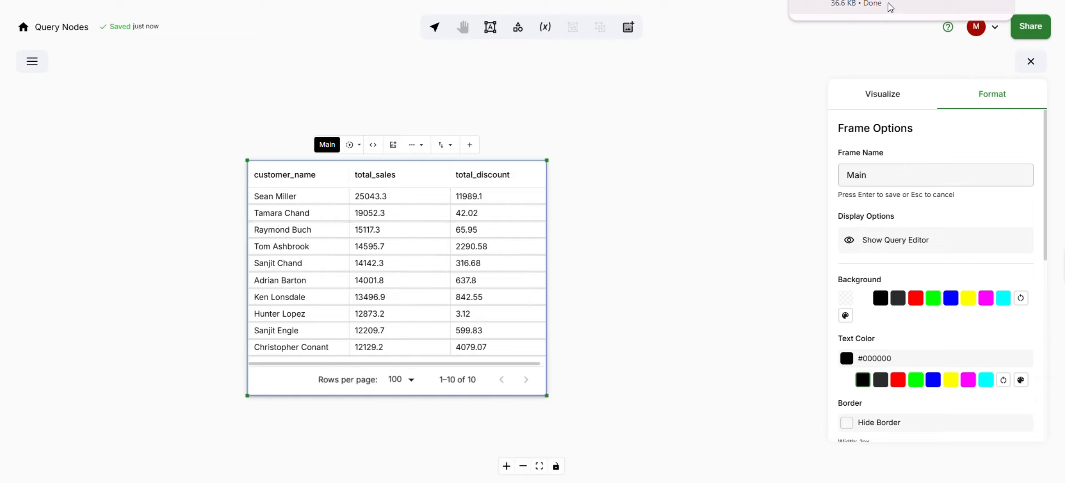
left_click(888, 3)
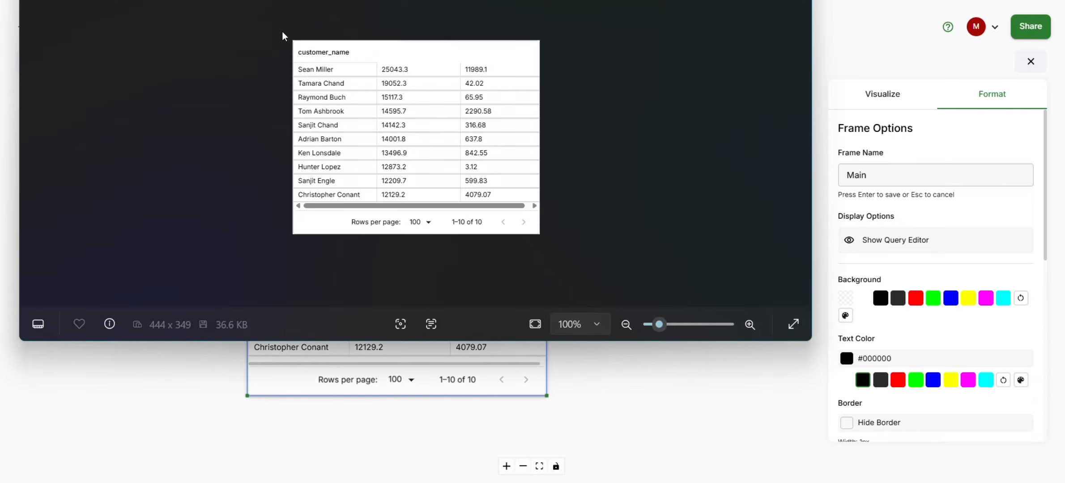
left_click(874, 60)
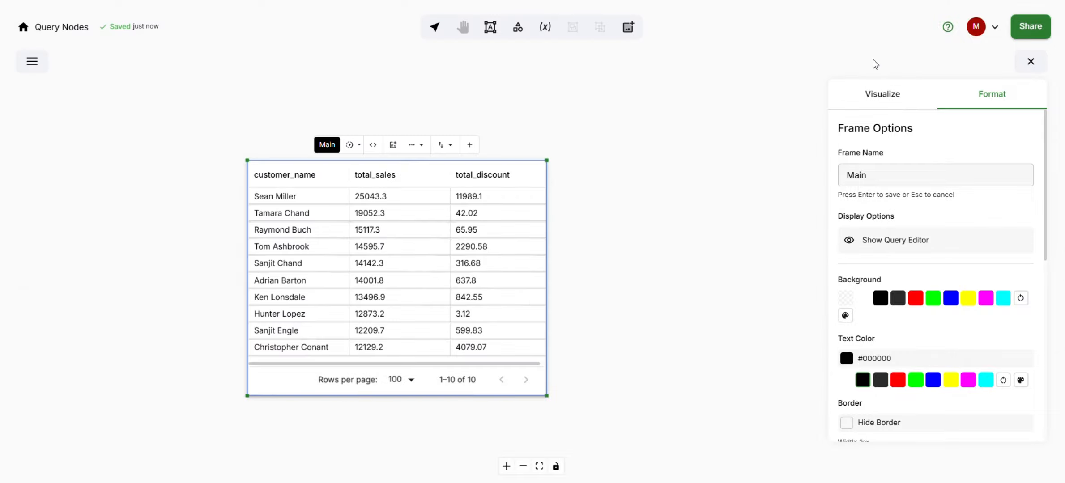
Step: Download the frame's results as CSV, open Main_all_data.csv in Excel to inspect its cells, and close Excel
left_click(410, 144)
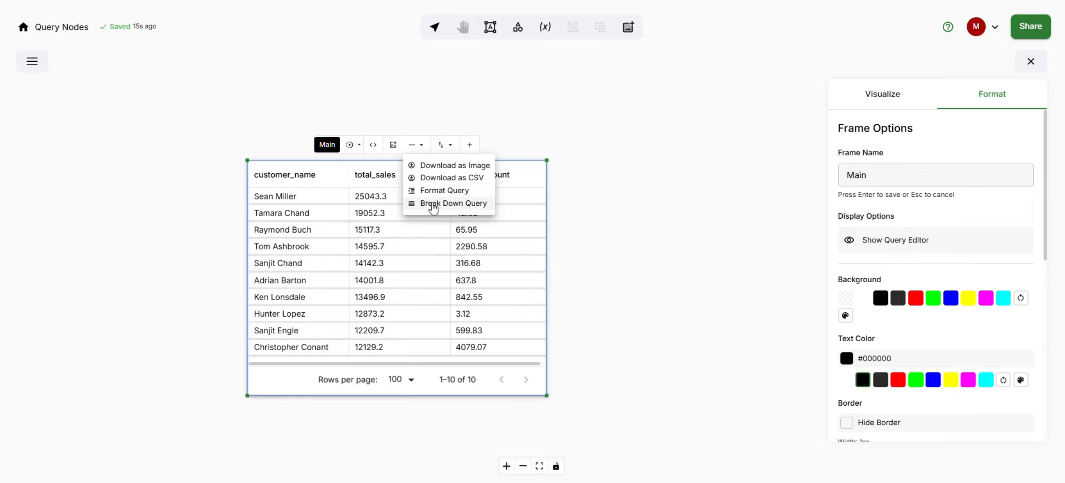
left_click(442, 181)
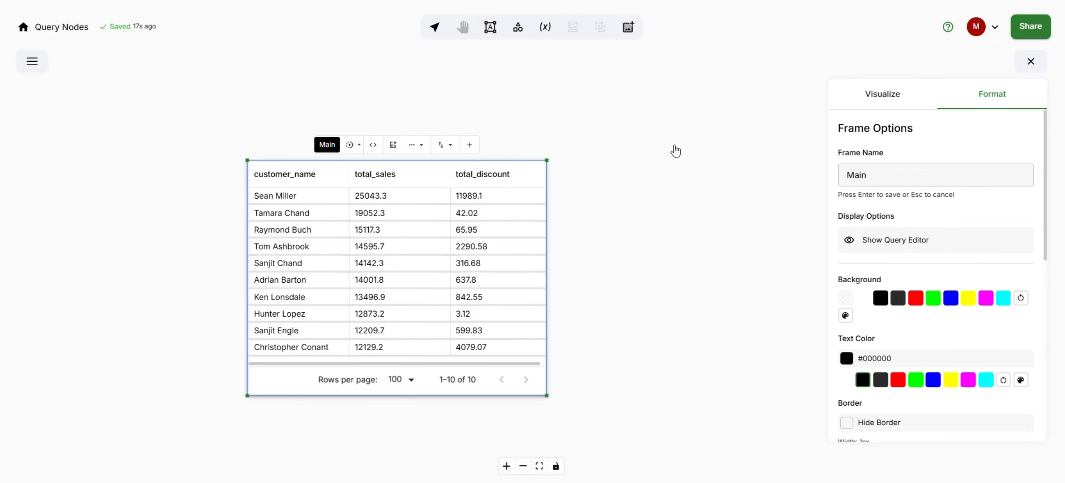
left_click(1003, 0)
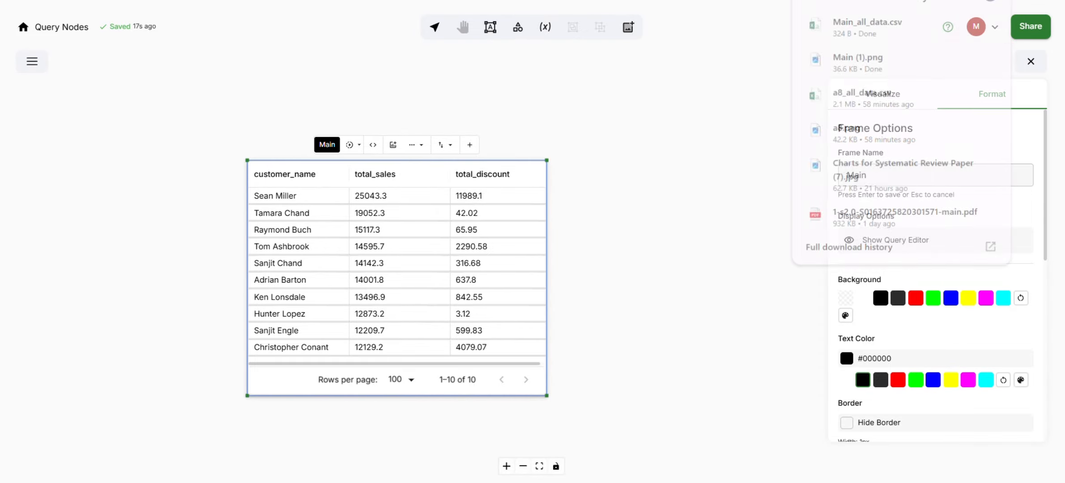
left_click(843, 25)
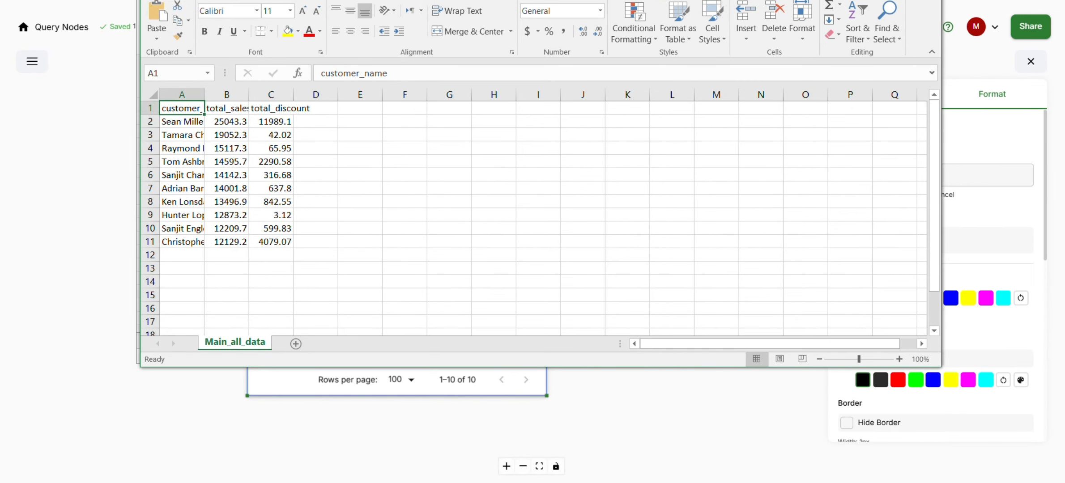
left_click(171, 125)
left_click(171, 176)
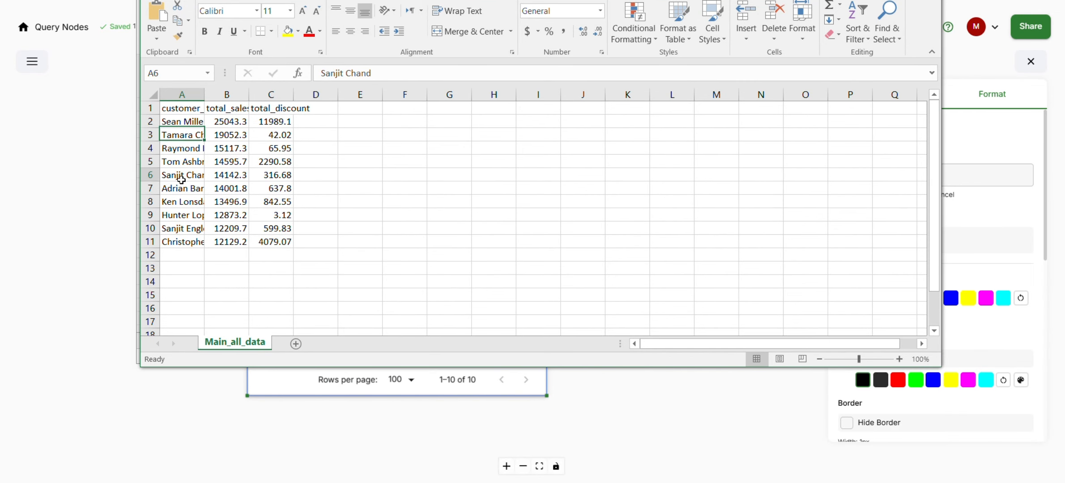
left_click(223, 242)
left_click(268, 242)
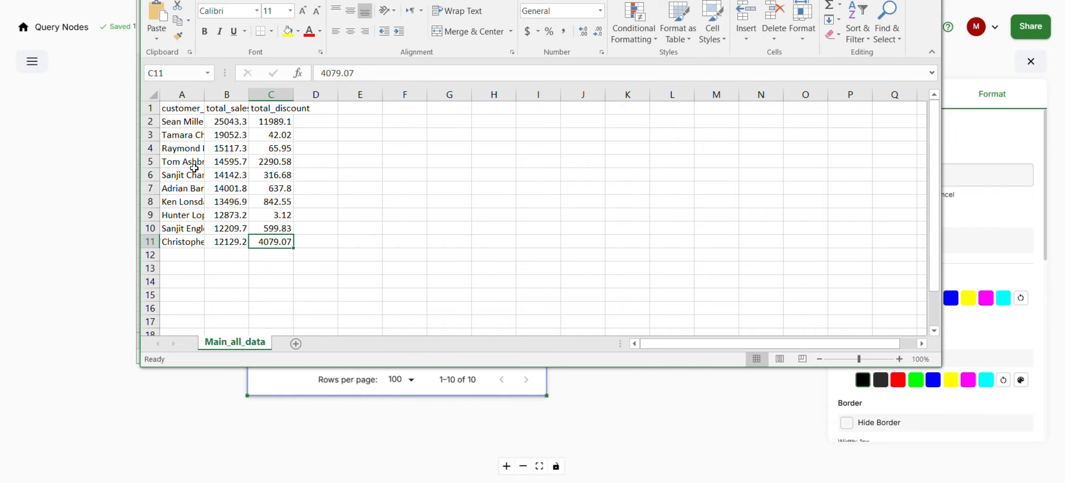
left_click(967, 60)
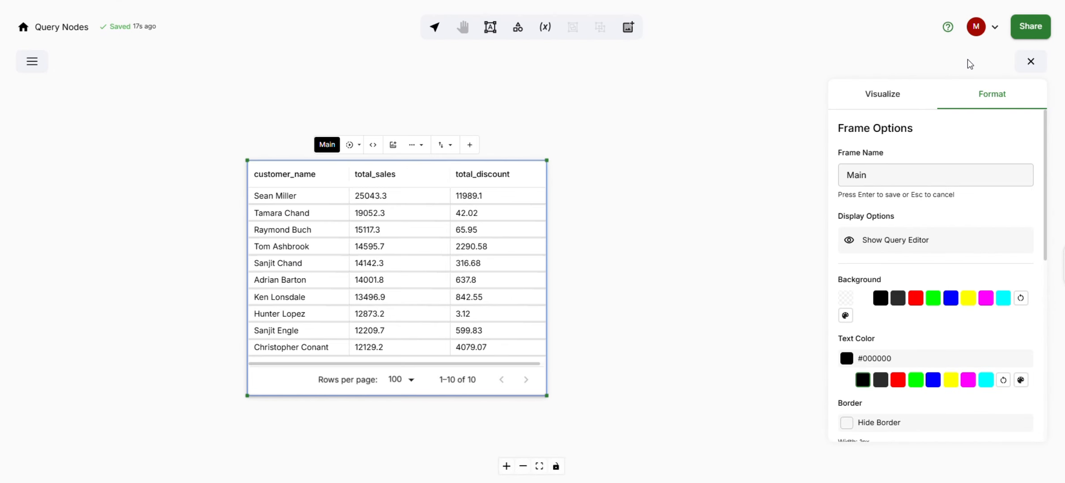
Step: Close the formatting panel and deselect the frame
left_click(1030, 63)
left_click(537, 123)
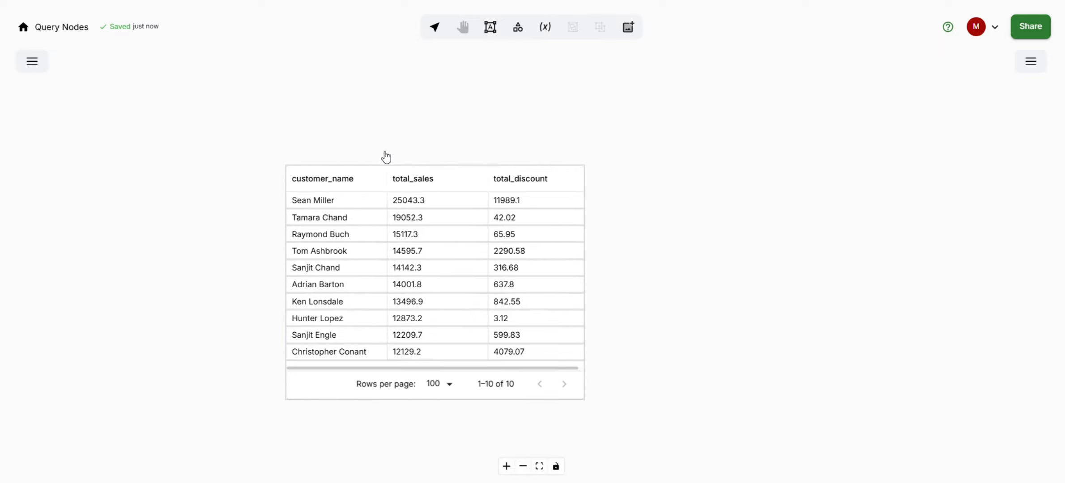
Step: Open the sidebar, browse the superstore table's columns under the Spreadsheet connection, and close the sidebar
left_click(32, 62)
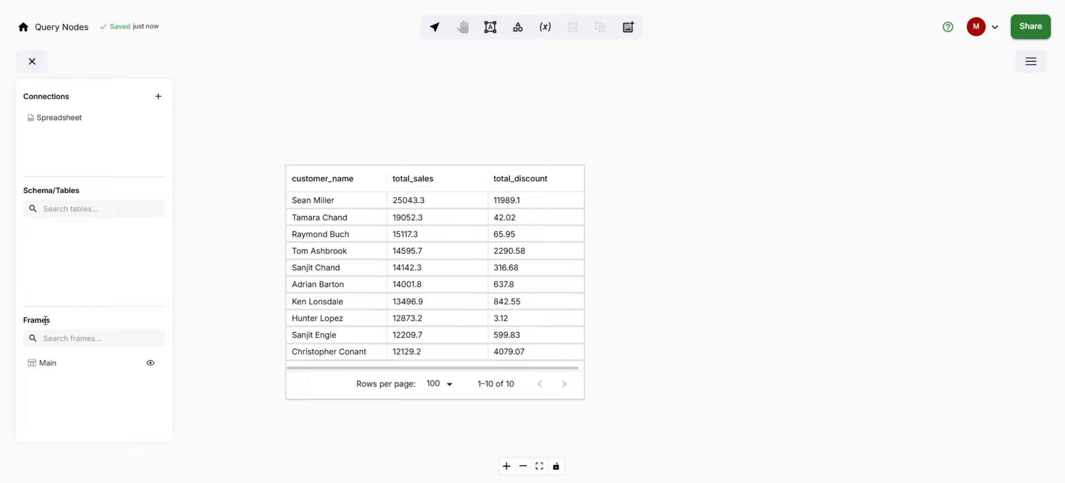
left_click(70, 118)
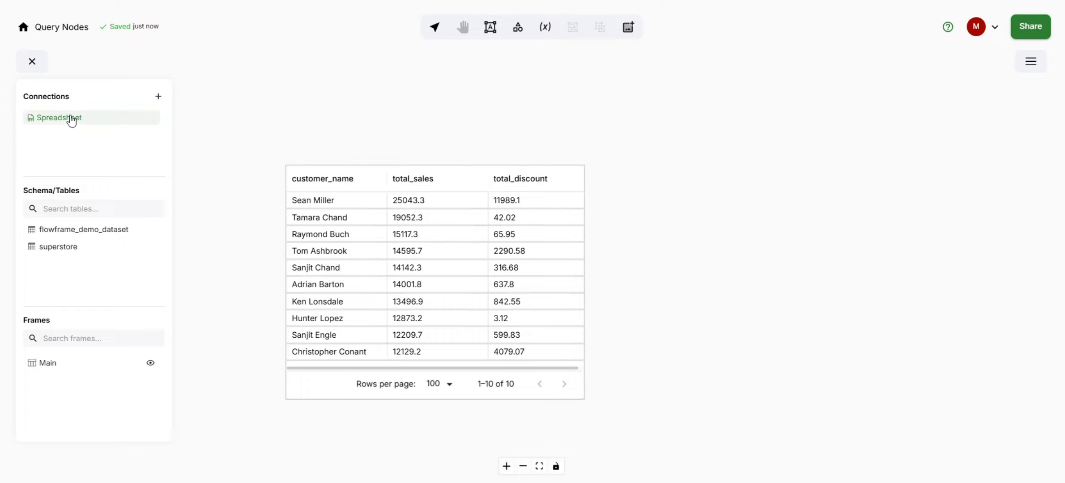
left_click(58, 248)
scroll(67, 269, "down", 3)
scroll(70, 274, "down", 2)
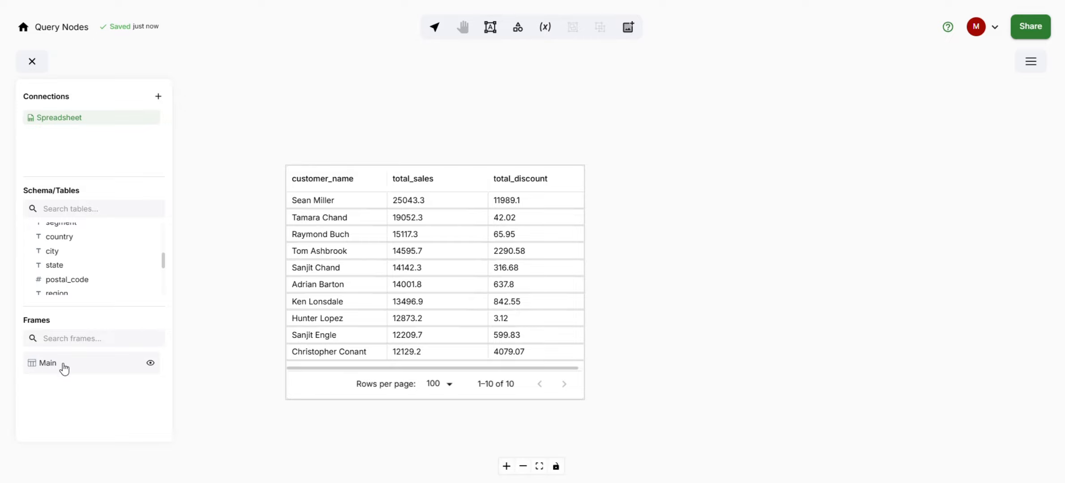
left_click(32, 62)
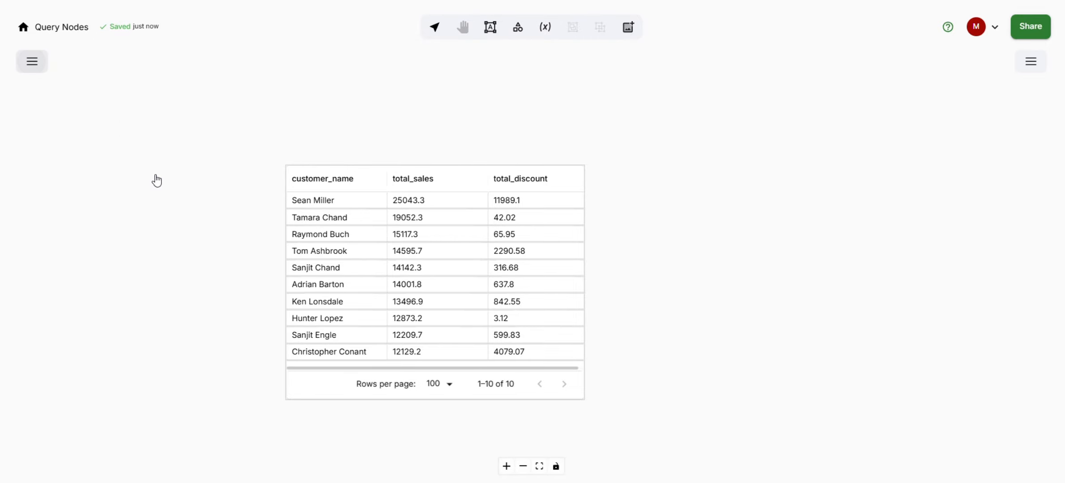